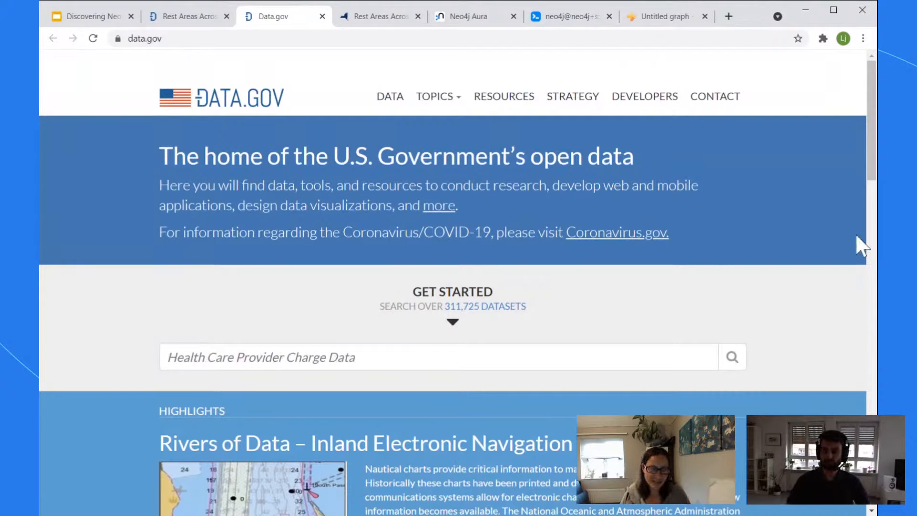
# - Look over the Data.gov home page, from the dataset search down through the highlights section
pyautogui.scroll(-1, 801, 222)
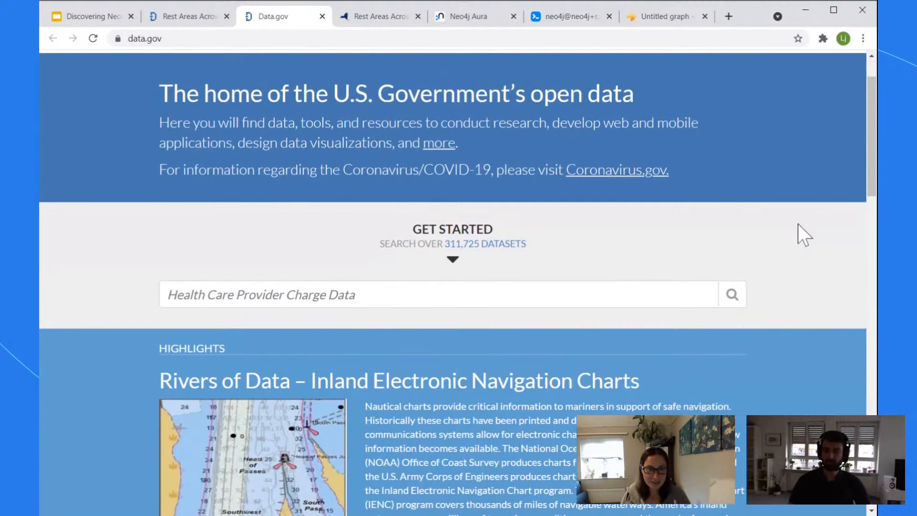
pyautogui.scroll(-4, 805, 235)
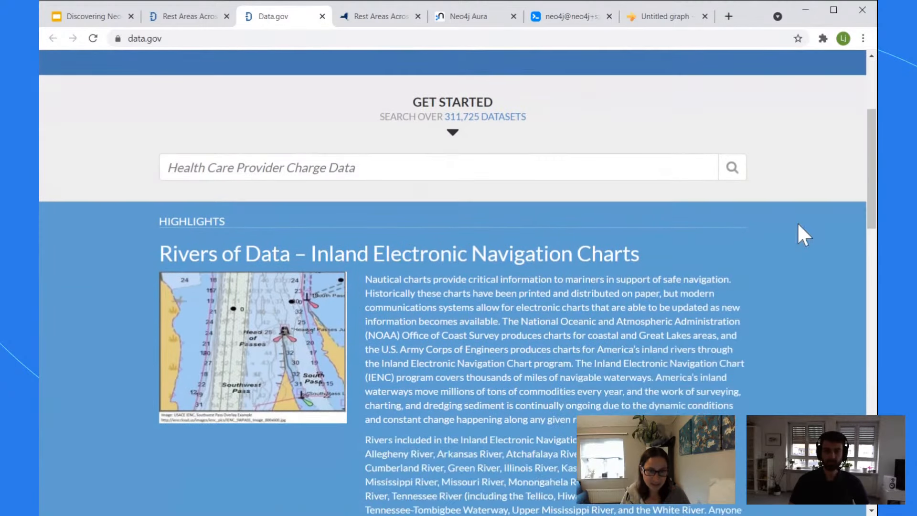
pyautogui.scroll(-6, 800, 230)
pyautogui.scroll(11, 741, 123)
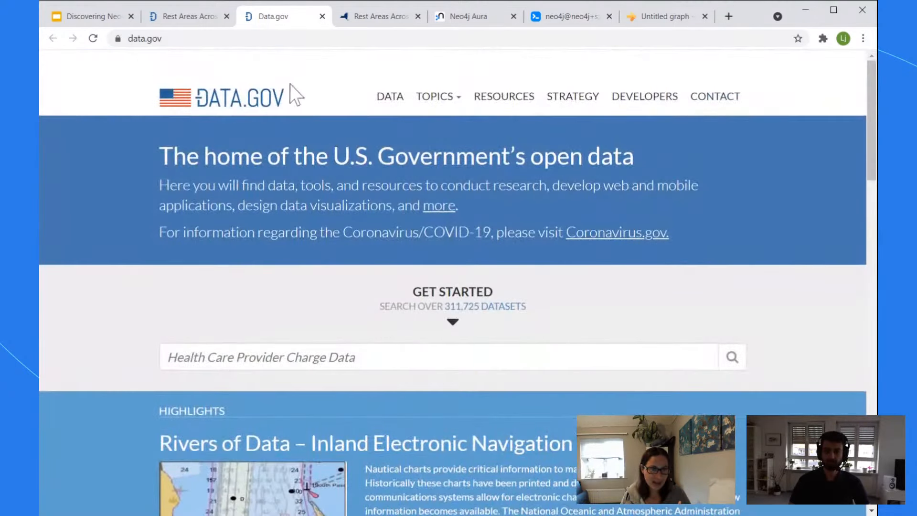
pyautogui.click(191, 22)
pyautogui.click(273, 16)
pyautogui.click(203, 38)
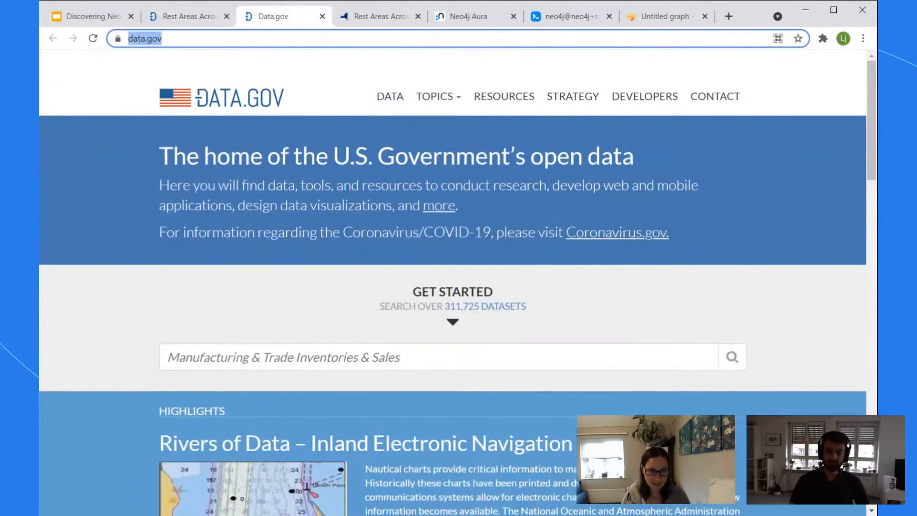
pyautogui.doubleClick(203, 39)
pyautogui.press('Right')
pyautogui.write('/dataset')
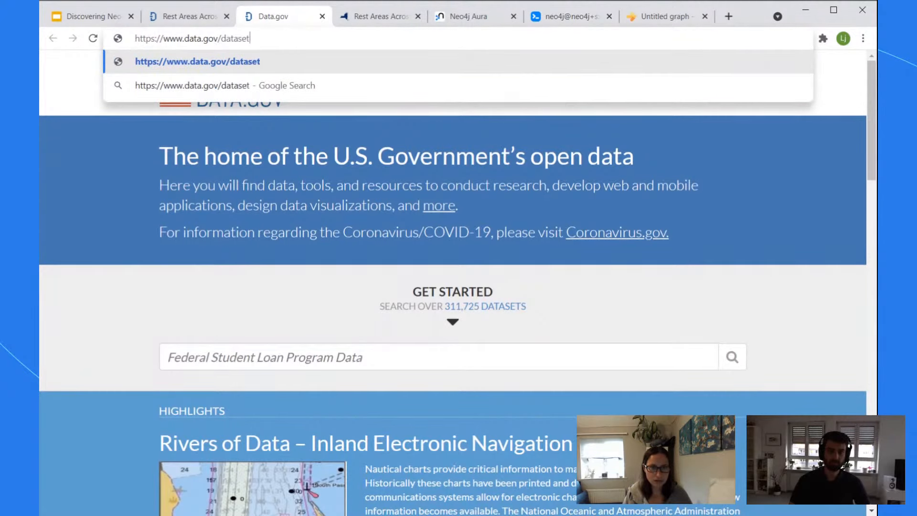
pyautogui.press('Return')
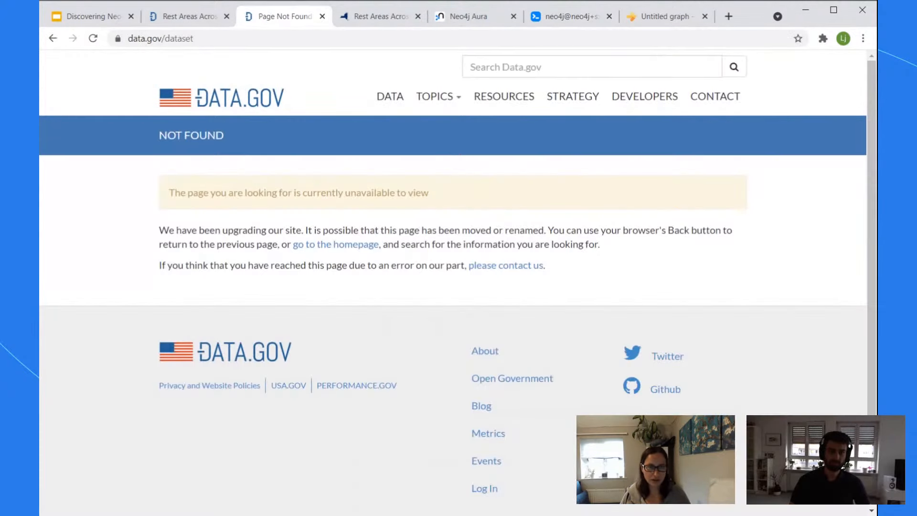
# - Open the catalog.data.gov/dataset listing in place of the not-found page, reusing the base address of the Rest Areas Across NY page
pyautogui.click(193, 7)
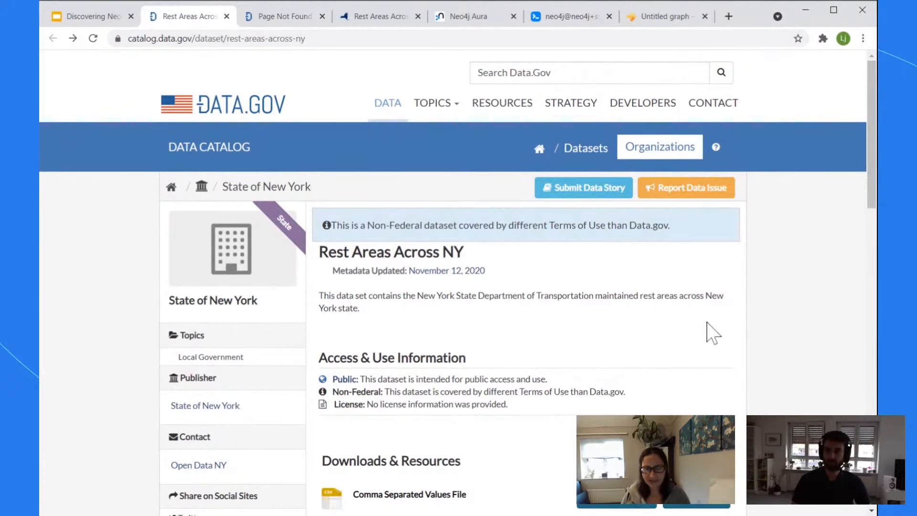
pyautogui.scroll(-1, 839, 301)
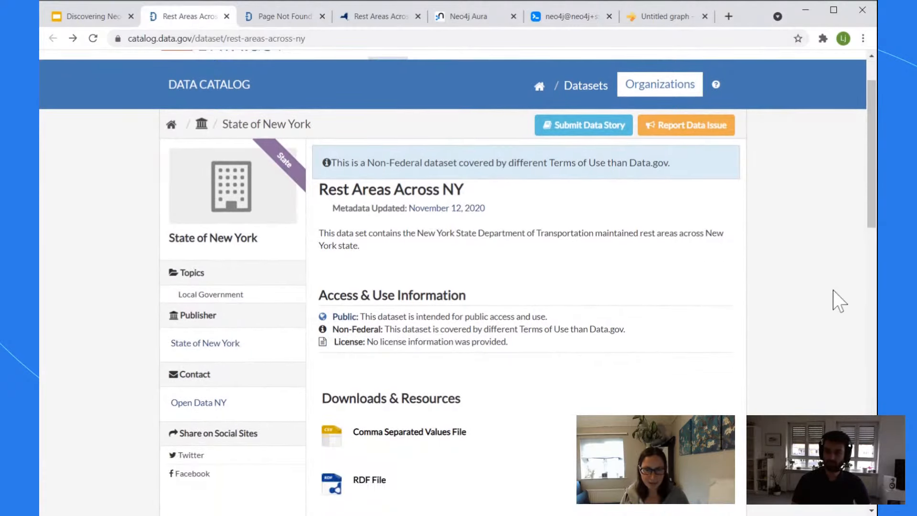
pyautogui.scroll(-1, 836, 298)
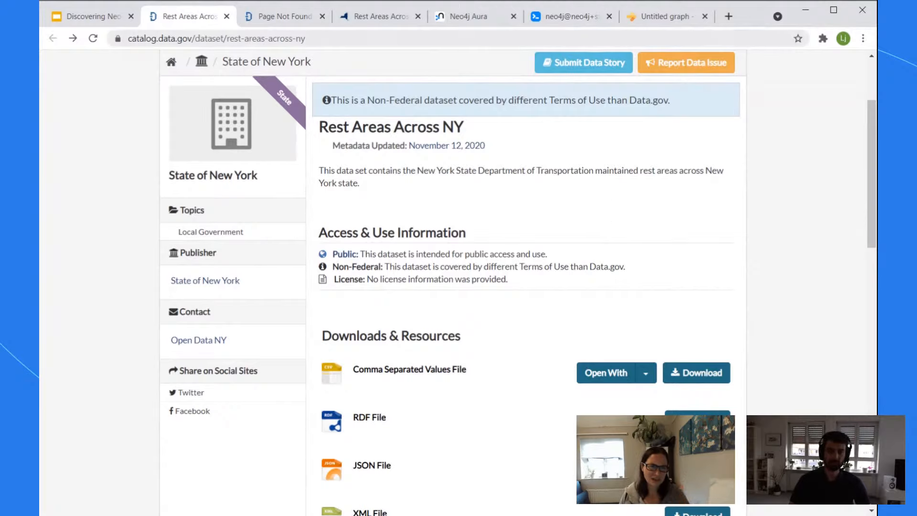
pyautogui.moveTo(128, 38); pyautogui.dragTo(222, 38)
pyautogui.hotkey('ctrl', 'c')
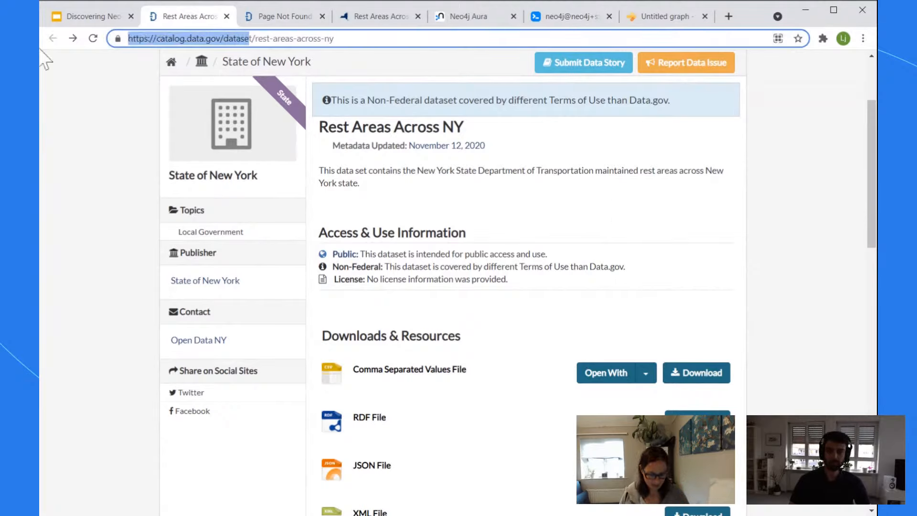
pyautogui.click(286, 16)
pyautogui.hotkey('ctrl', 'a')
pyautogui.hotkey('ctrl', 'v')
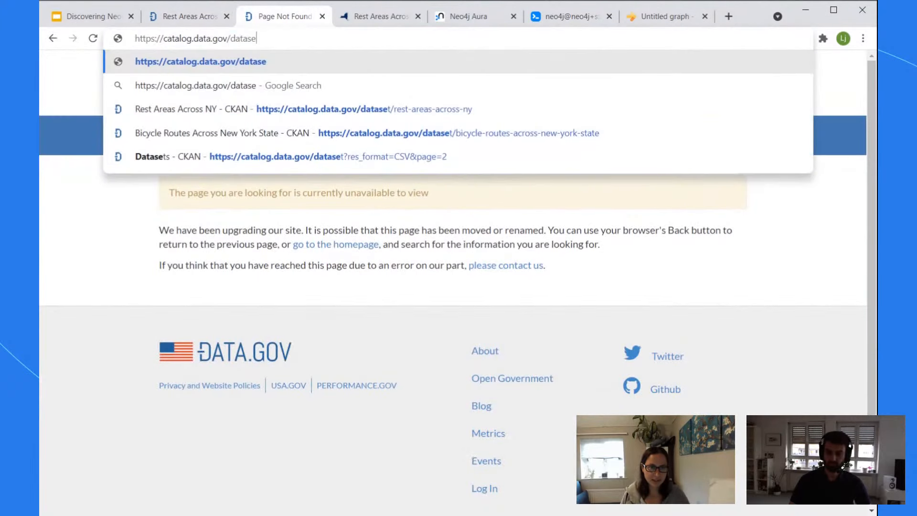
pyautogui.press('Return')
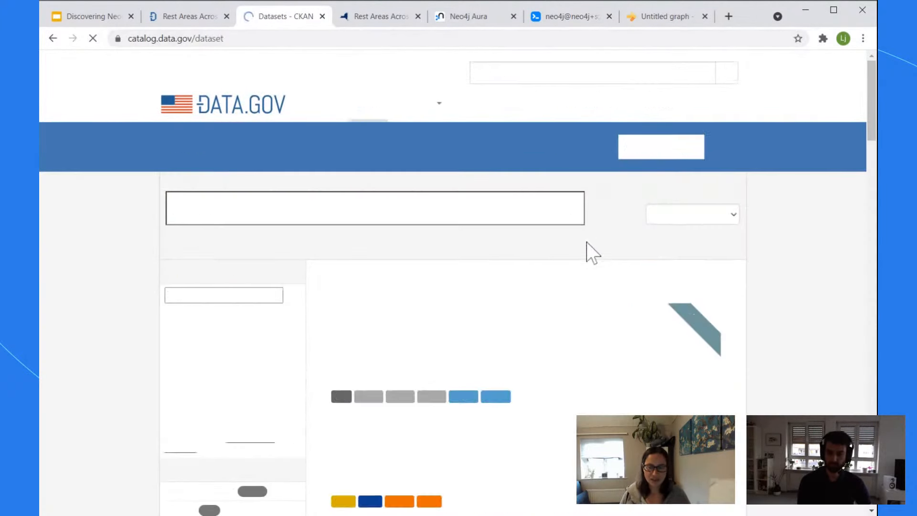
# - Browse the catalog's dataset list, examining the entries, their file formats and the topic filters
pyautogui.scroll(-3, 588, 252)
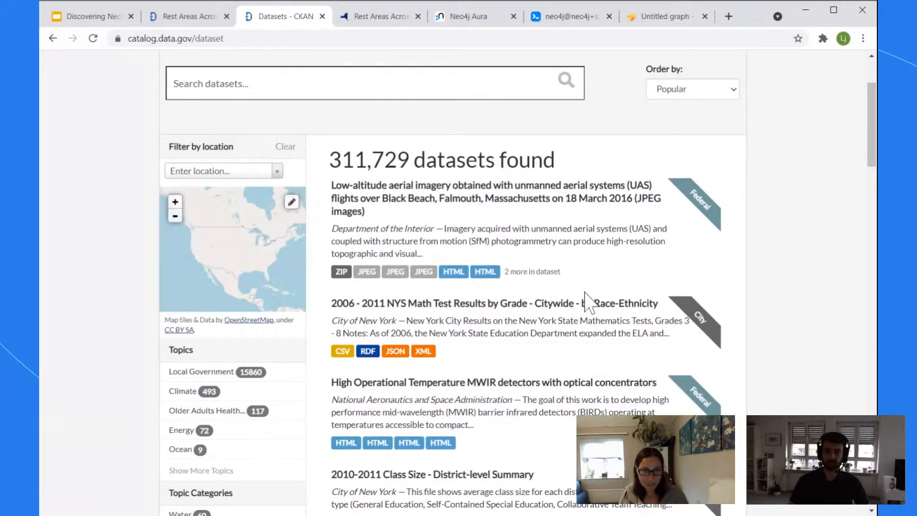
pyautogui.scroll(-2, 588, 306)
pyautogui.scroll(-20, 569, 306)
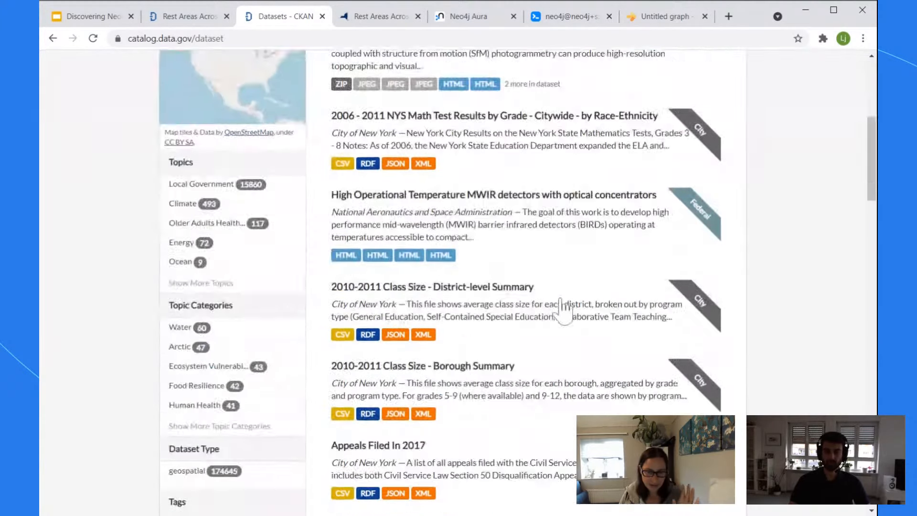
pyautogui.scroll(20, 478, 239)
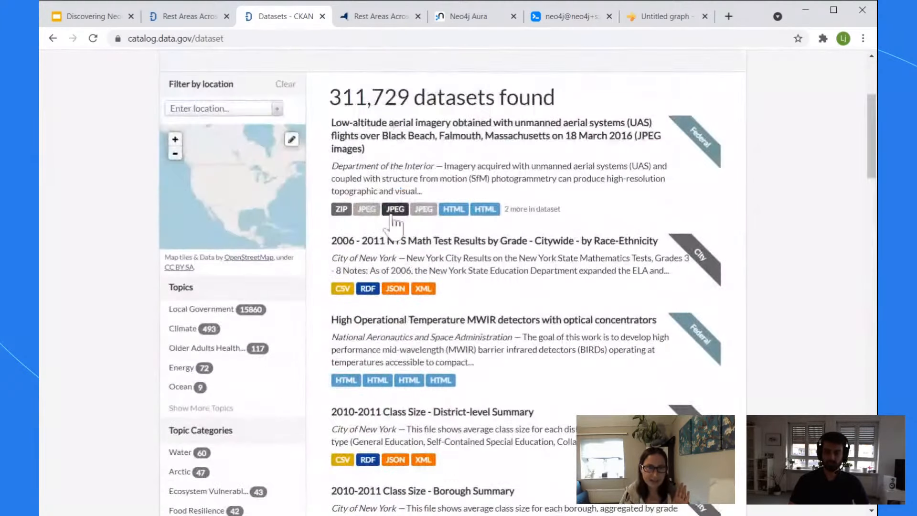
# - Examine the downloads and resources offered on the catalog page for Rest Areas Across NY
pyautogui.click(178, 19)
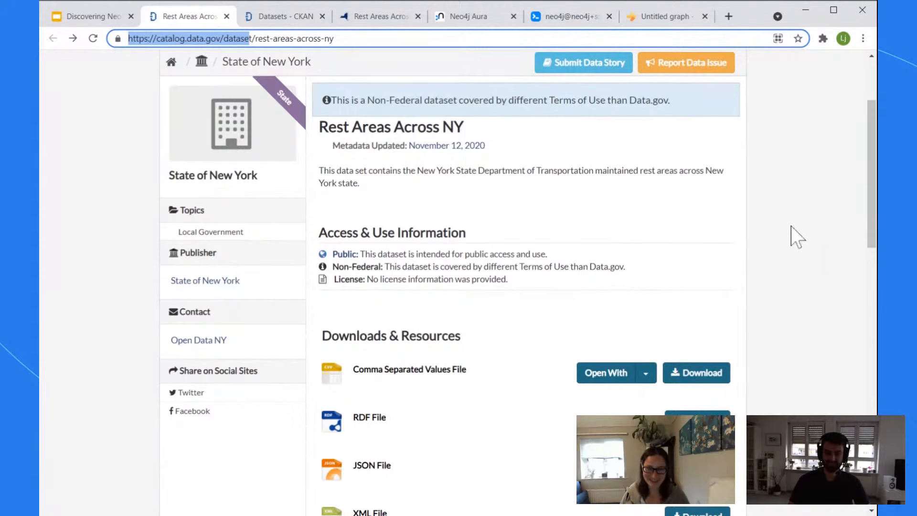
pyautogui.scroll(-2, 839, 262)
pyautogui.scroll(-5, 635, 287)
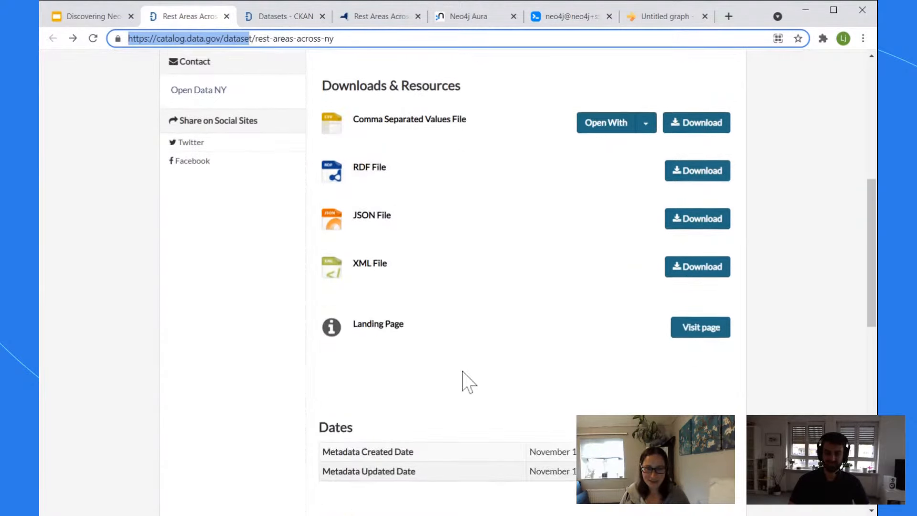
pyautogui.scroll(10, 473, 382)
# - Review the Rest Areas Across NY dataset summary on data.ny.gov and expand its column list to show all columns
pyautogui.click(382, 17)
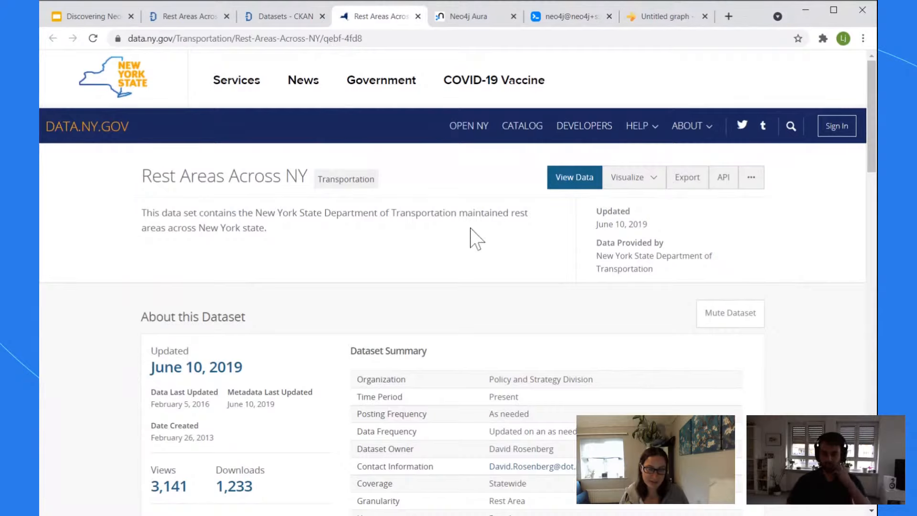
pyautogui.scroll(-2, 470, 228)
pyautogui.scroll(-6, 470, 239)
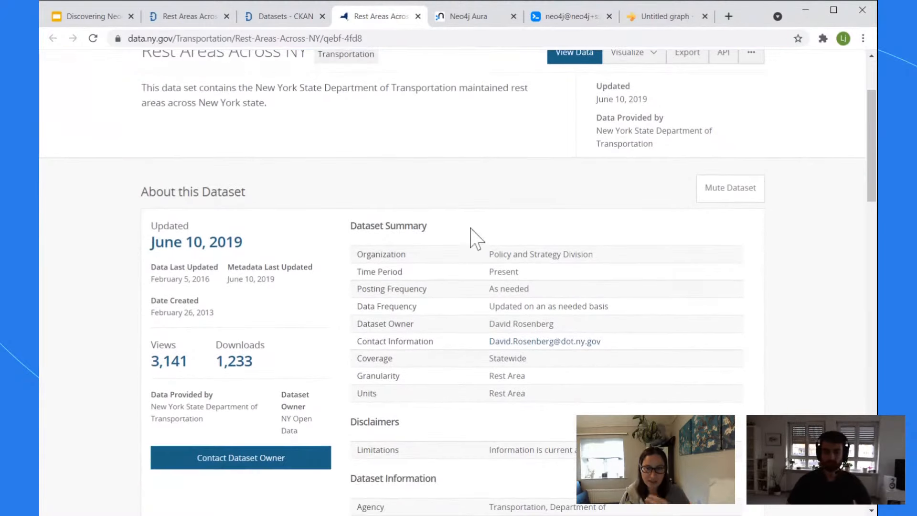
pyautogui.scroll(-5, 470, 253)
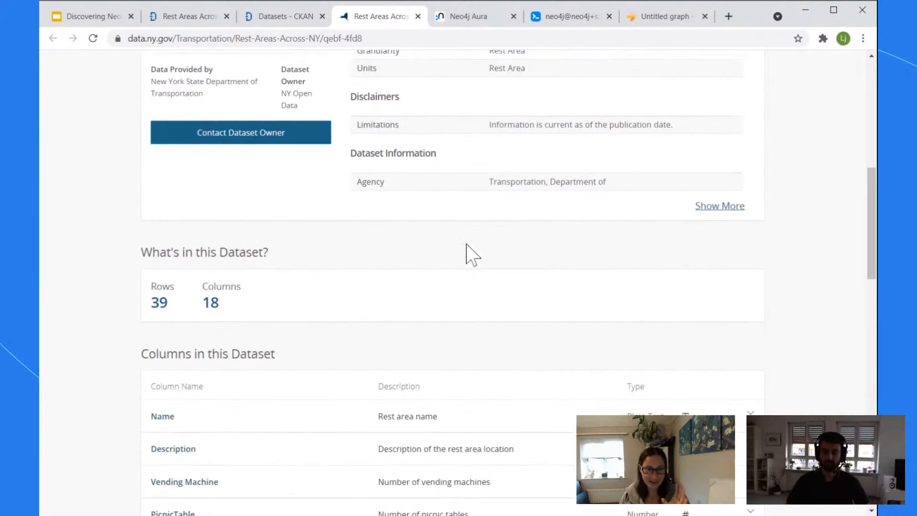
pyautogui.scroll(-3, 437, 224)
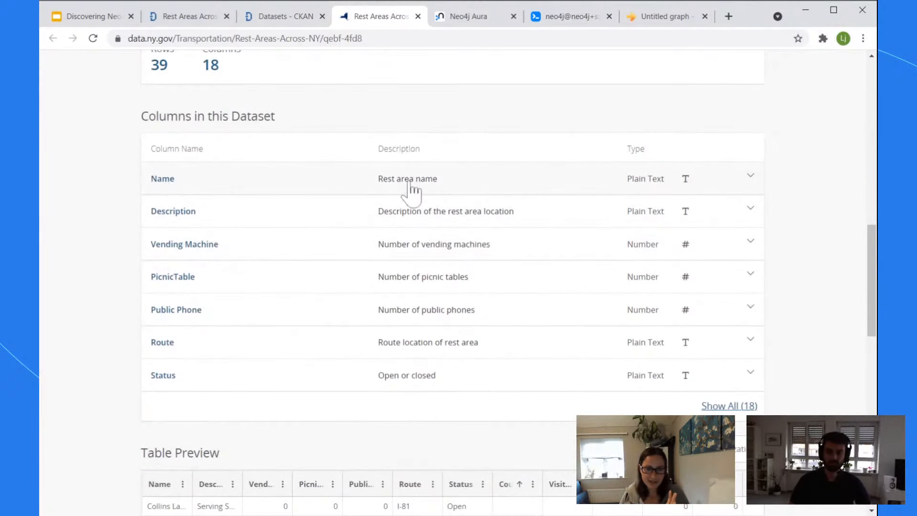
pyautogui.click(722, 406)
pyautogui.scroll(-1, 516, 359)
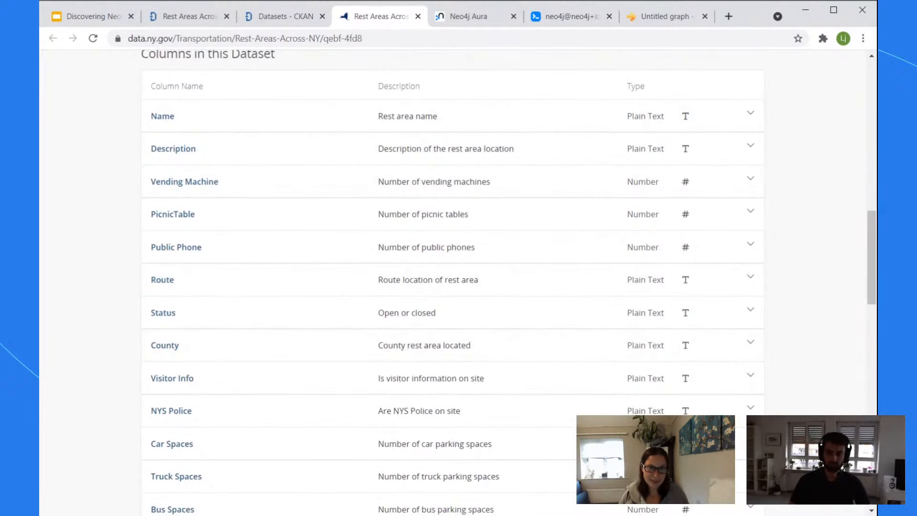
# - Select the data.ny.gov dataset page's address and read through the column names, descriptions and types down to Location
pyautogui.click(406, 38)
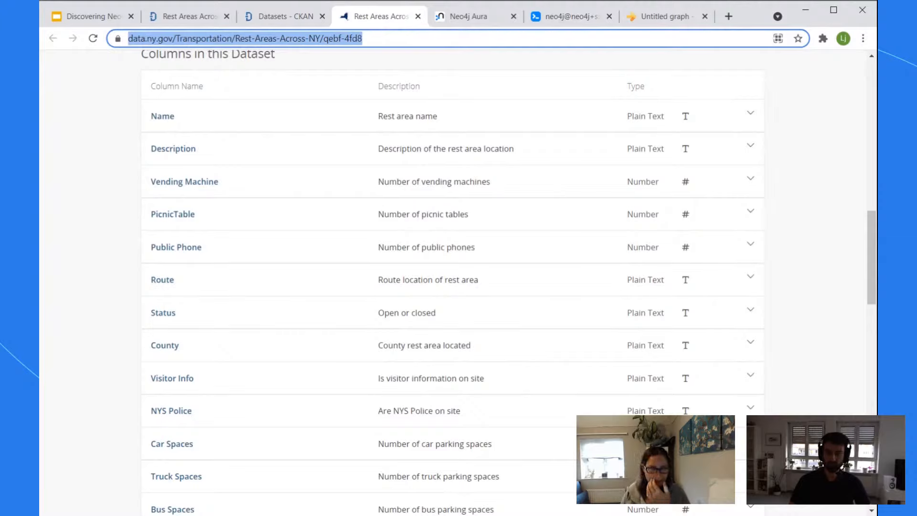
pyautogui.hotkey('alt', 'Tab')
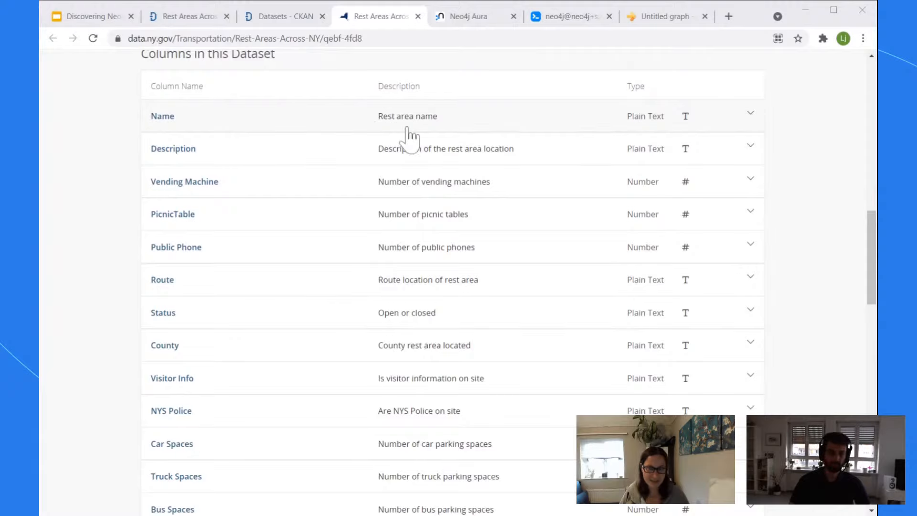
pyautogui.scroll(-1, 462, 151)
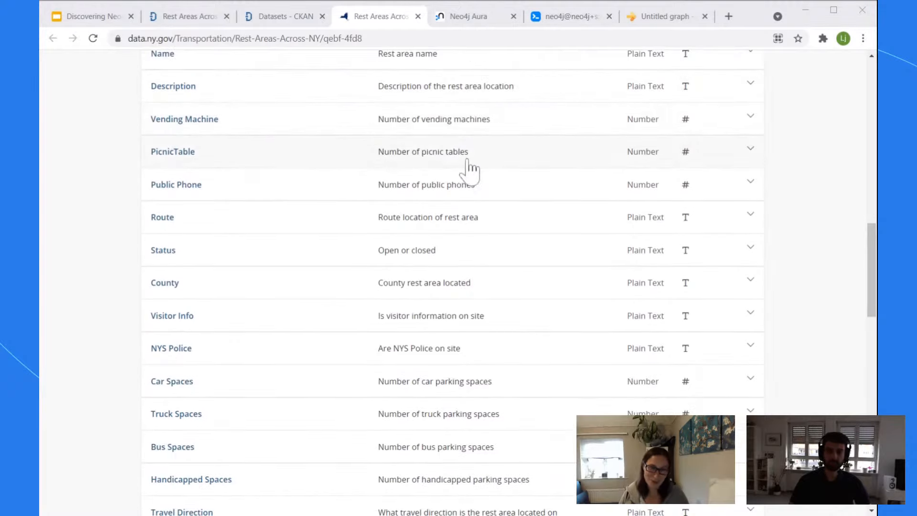
pyautogui.scroll(-1, 473, 213)
pyautogui.scroll(-5, 473, 212)
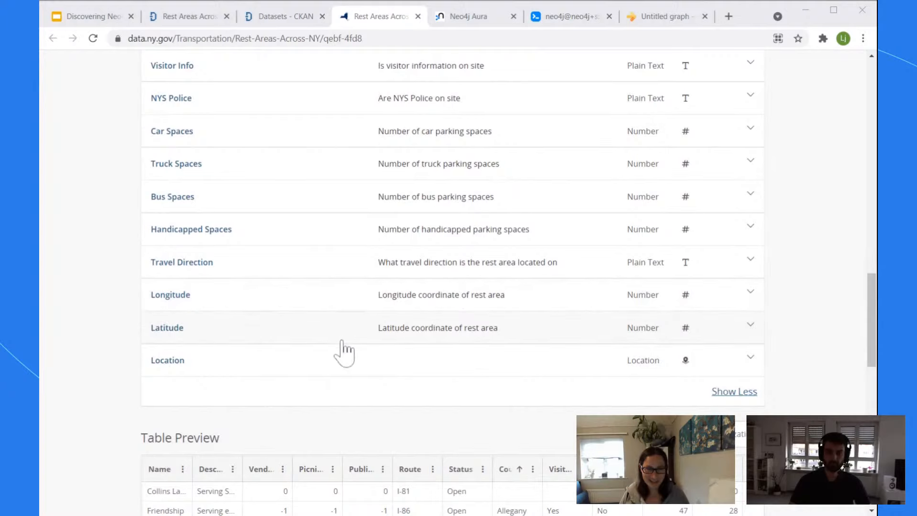
pyautogui.scroll(-1, 342, 351)
pyautogui.scroll(8, 335, 306)
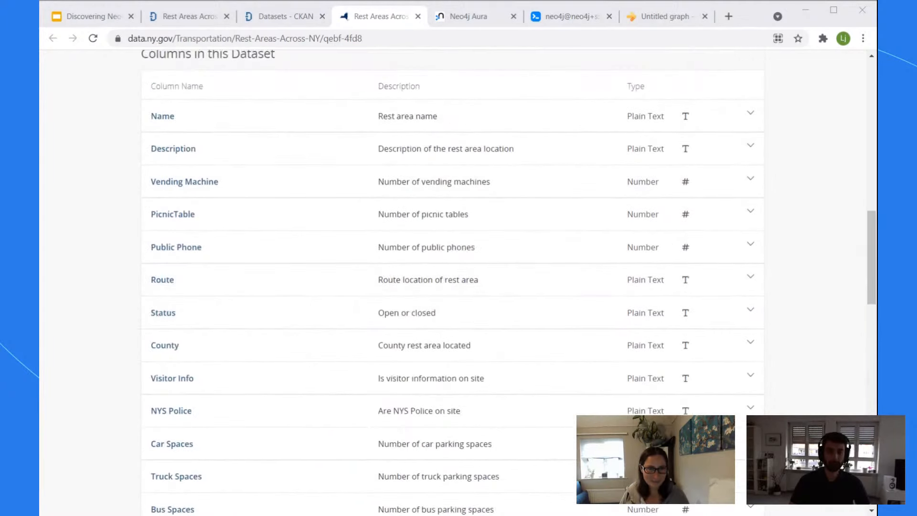
# - Return to the Rest Areas Across NY catalog page and get the download link of its Comma Separated Values file
pyautogui.click(279, 18)
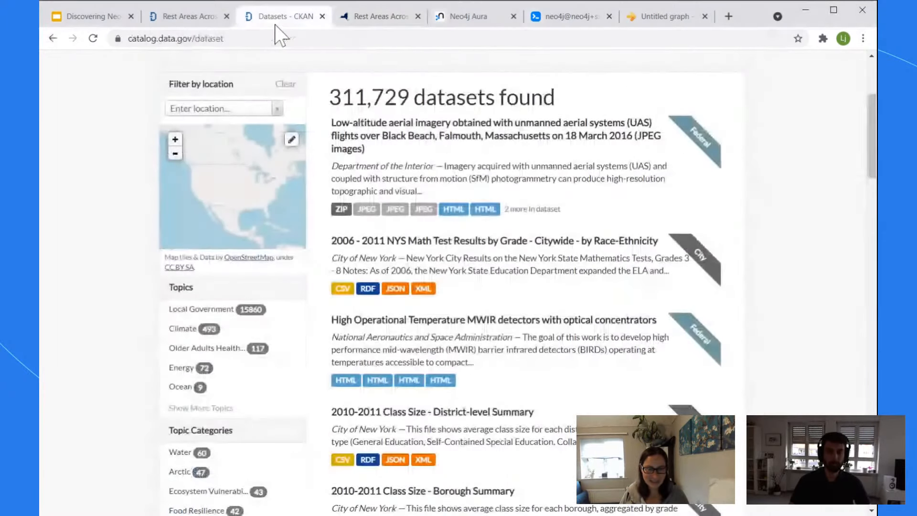
pyautogui.click(181, 18)
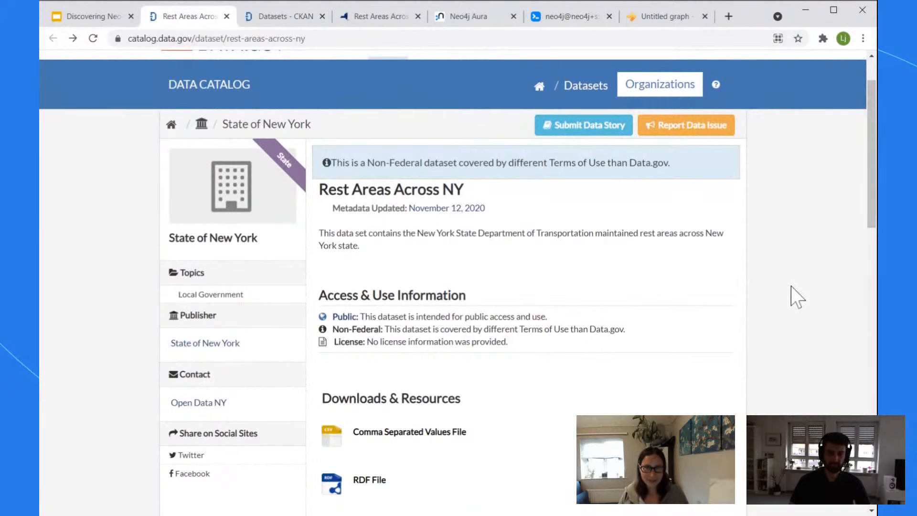
pyautogui.scroll(-1, 792, 297)
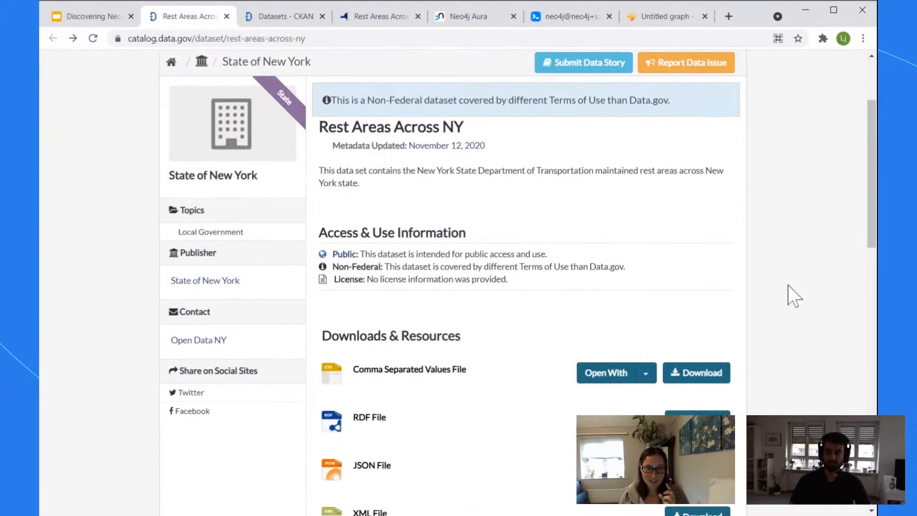
pyautogui.scroll(-1, 759, 263)
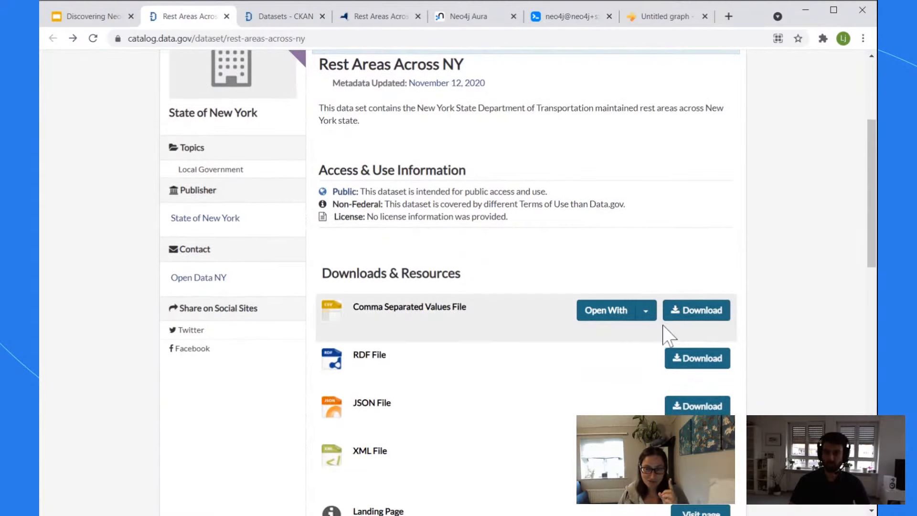
pyautogui.click(704, 316)
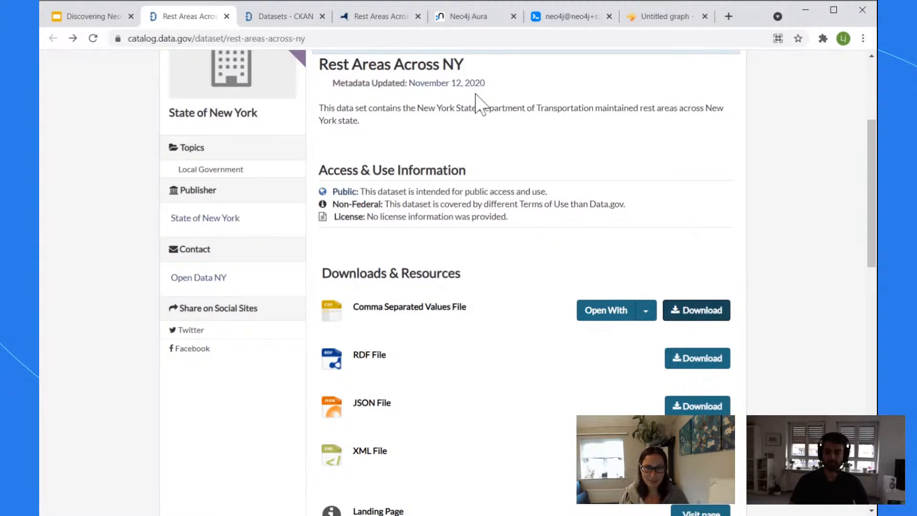
pyautogui.click(554, 19)
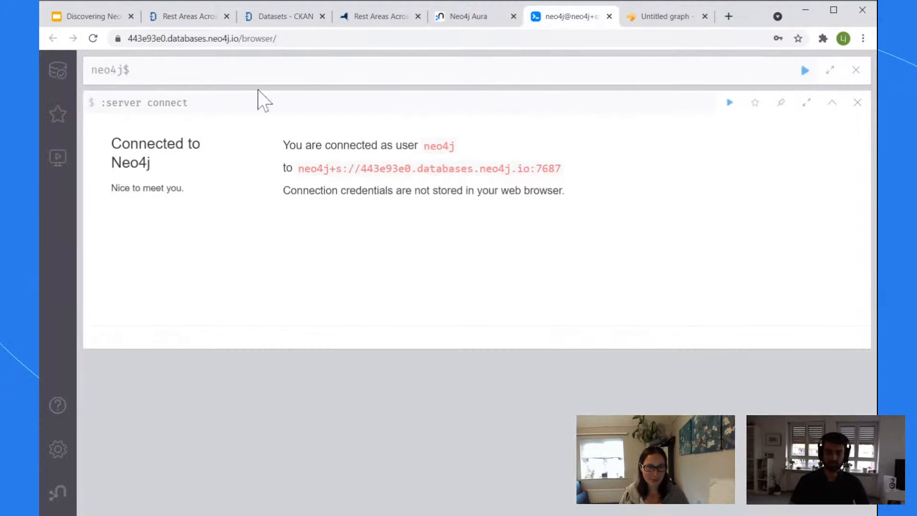
pyautogui.click(253, 71)
pyautogui.write('LOAD ')
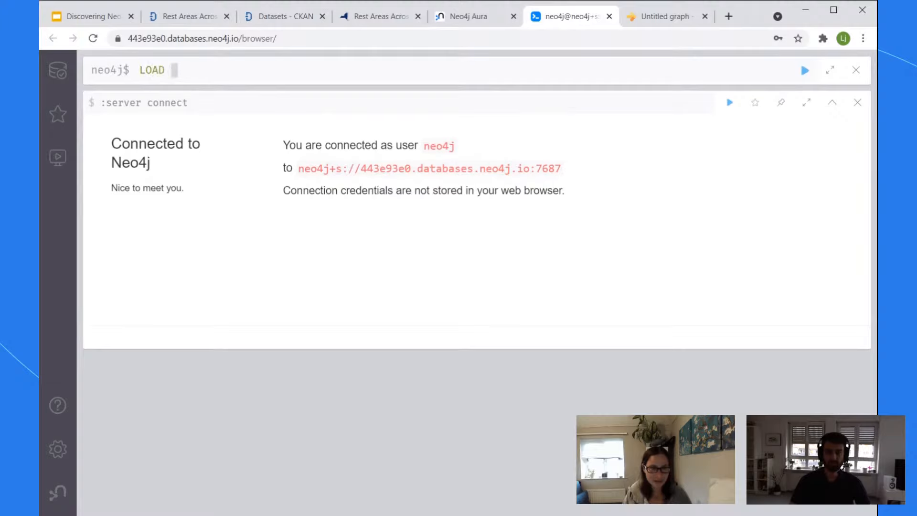
pyautogui.write('CSV WITH HEAD')
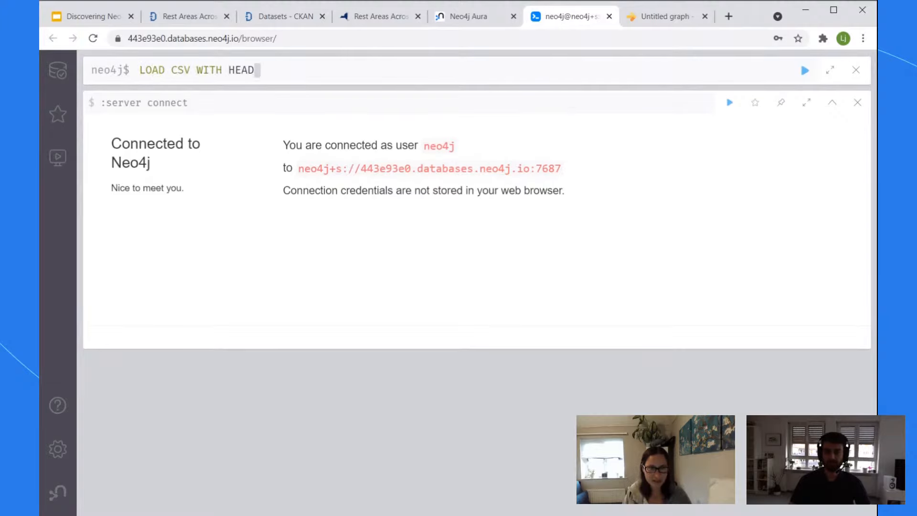
pyautogui.write('ERS FROM "')
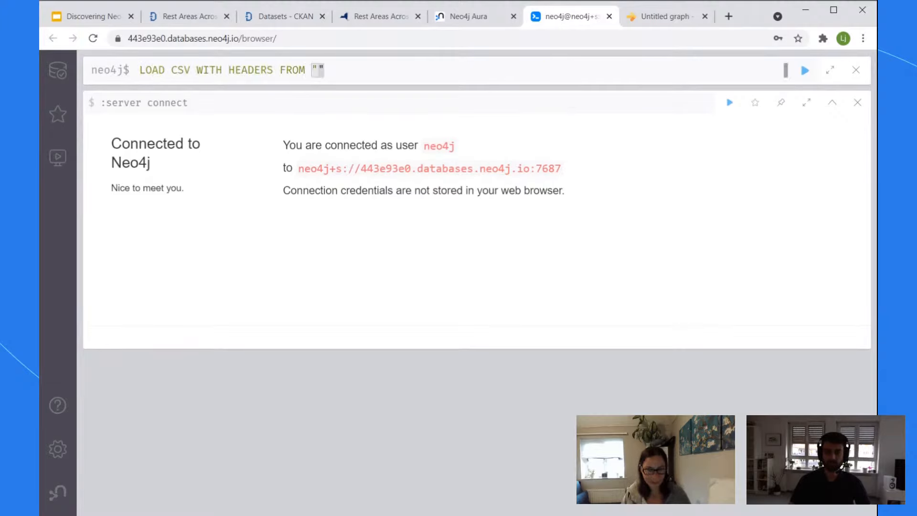
pyautogui.write('https://data.ny.gov/api/views/qebf-4fd8/rows.csv?accessType=DOWNLOAD')
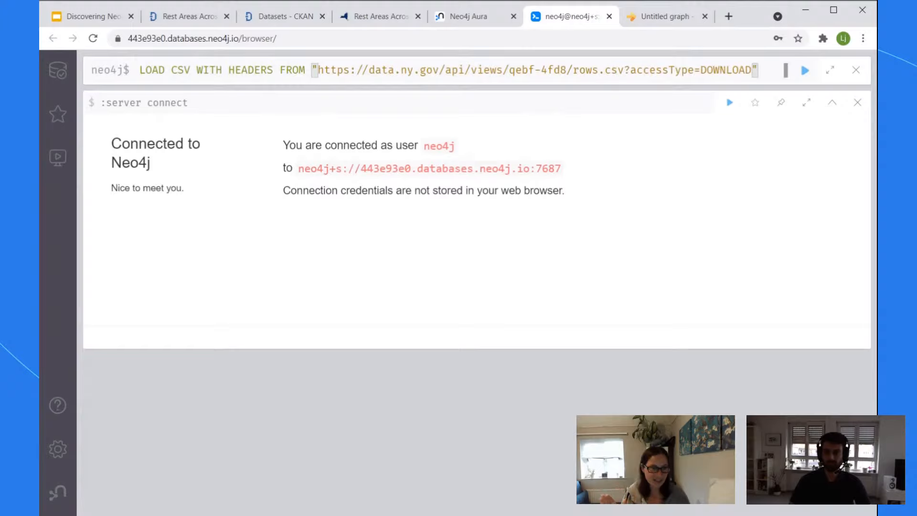
# - Complete the LOAD CSV query with AS row and a second line RETURN row, and run it
pyautogui.press('Right')
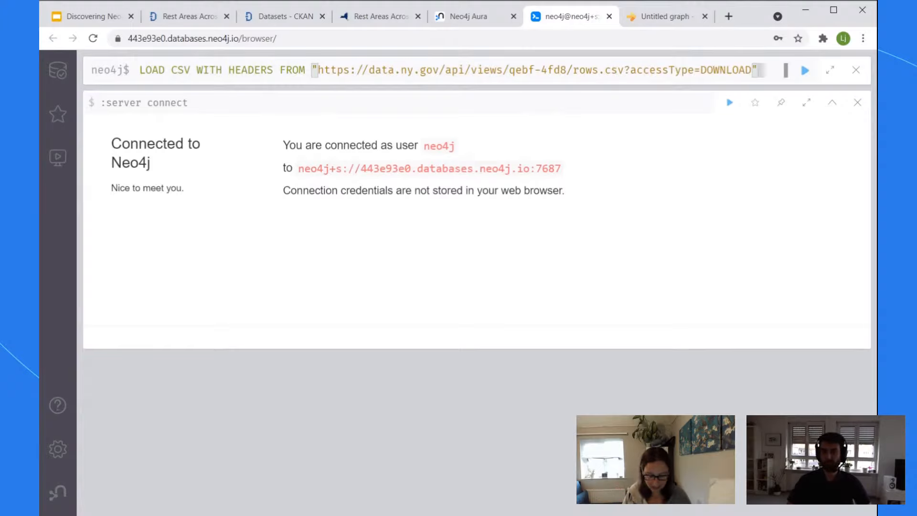
pyautogui.write('AS row')
pyautogui.hotkey('shift', 'Return')
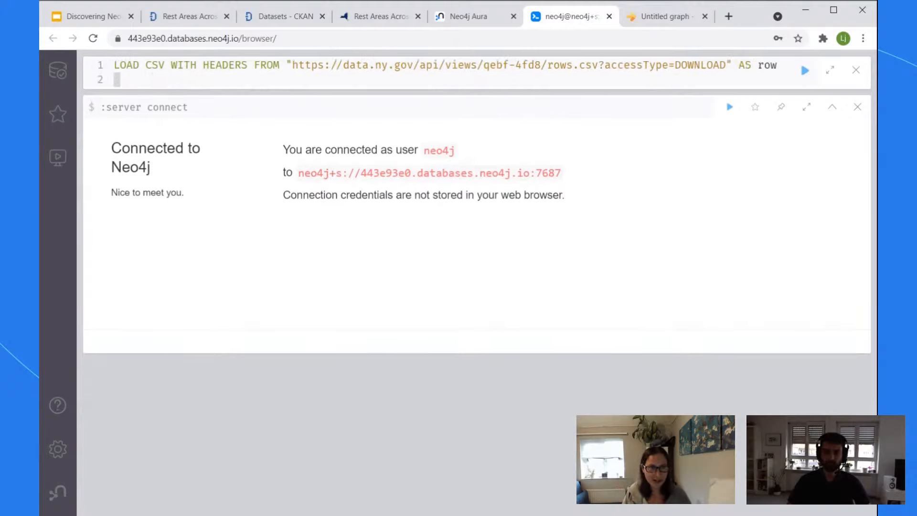
pyautogui.write('RETURN row')
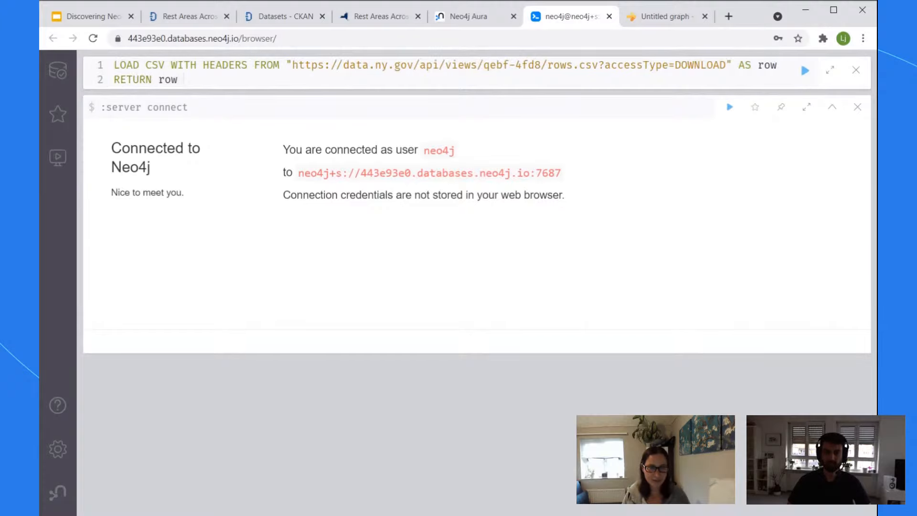
pyautogui.hotkey('ctrl', 'Return')
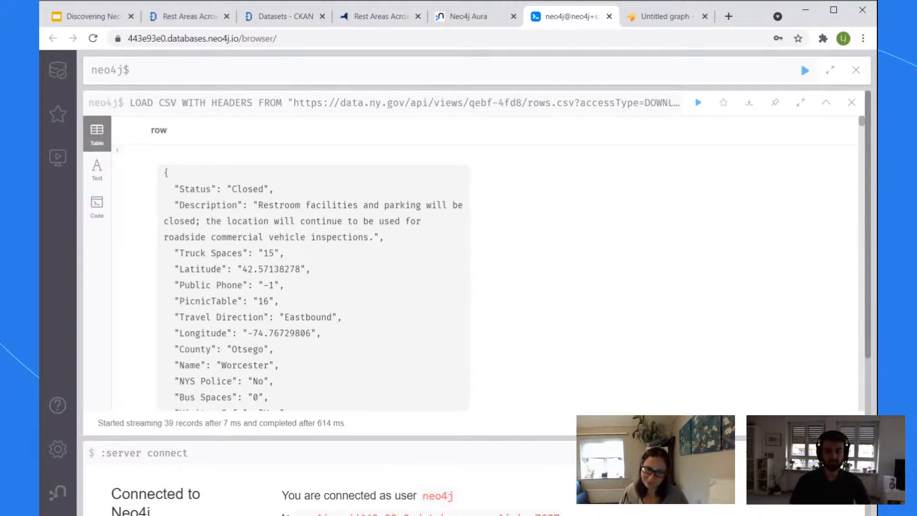
# - Examine the first returned record's fields from Status, Description and Truck Spaces through Public Phone, PicnicTable and coordinates down to Vending Machine
pyautogui.scroll(-1, 490, 271)
pyautogui.scroll(1, 495, 274)
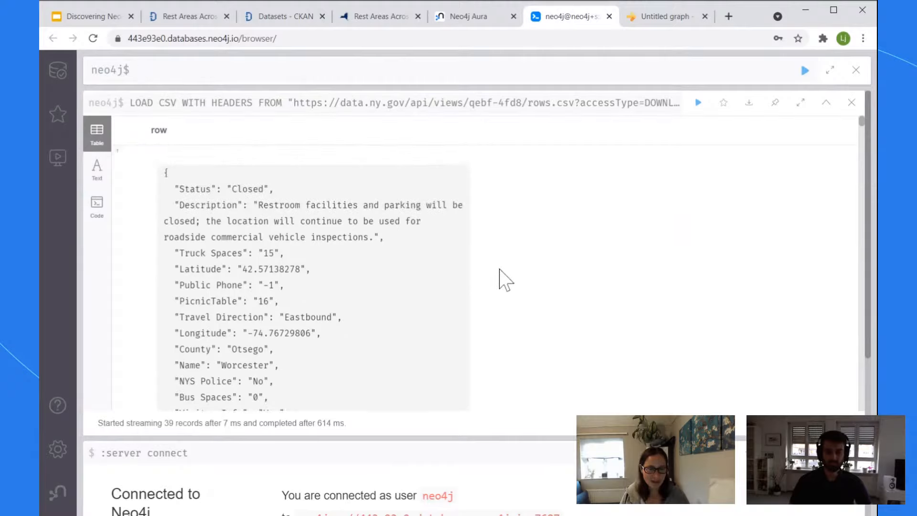
pyautogui.moveTo(206, 193); pyautogui.dragTo(281, 191)
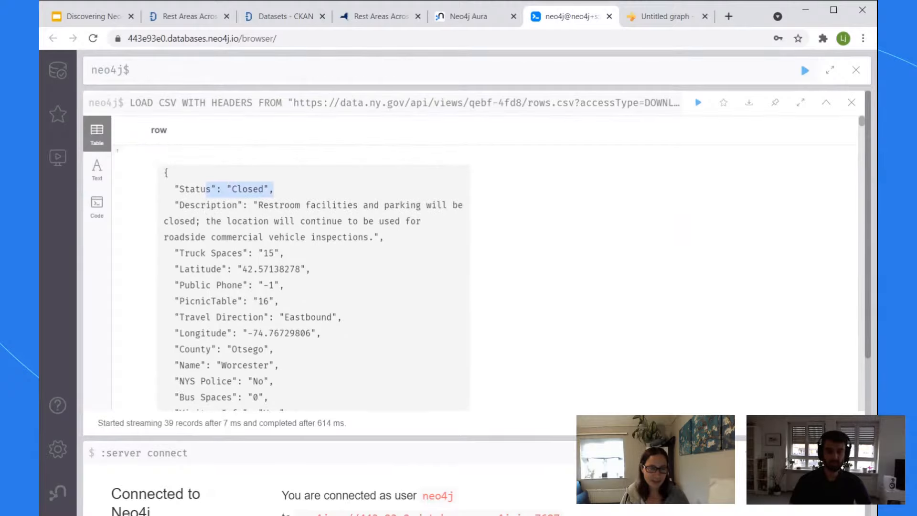
pyautogui.click(281, 191)
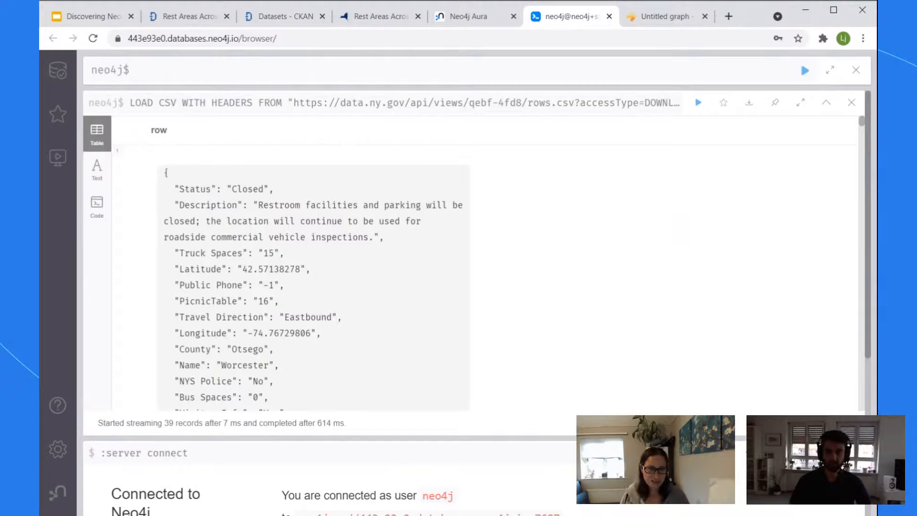
pyautogui.moveTo(249, 204); pyautogui.dragTo(374, 238)
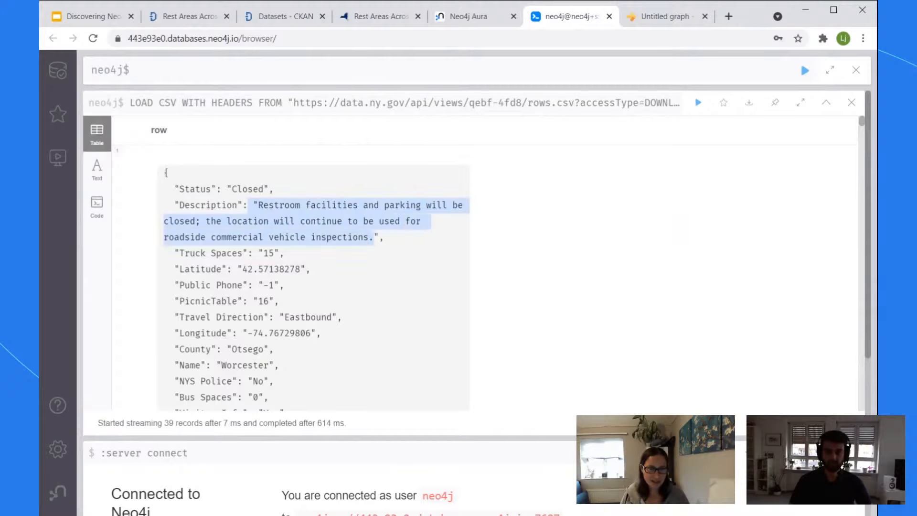
pyautogui.scroll(-2, 311, 268)
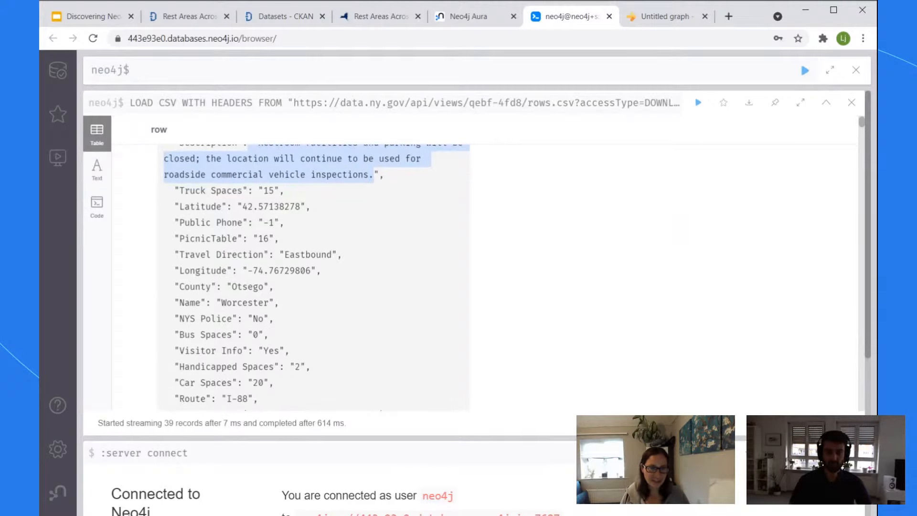
pyautogui.click(301, 211)
pyautogui.moveTo(249, 191); pyautogui.dragTo(274, 191)
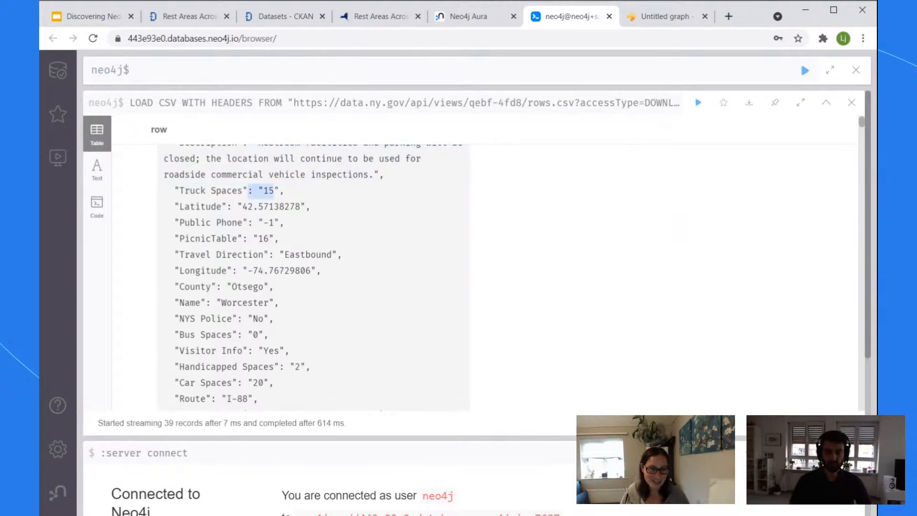
pyautogui.moveTo(280, 223); pyautogui.dragTo(258, 230)
pyautogui.click(290, 234)
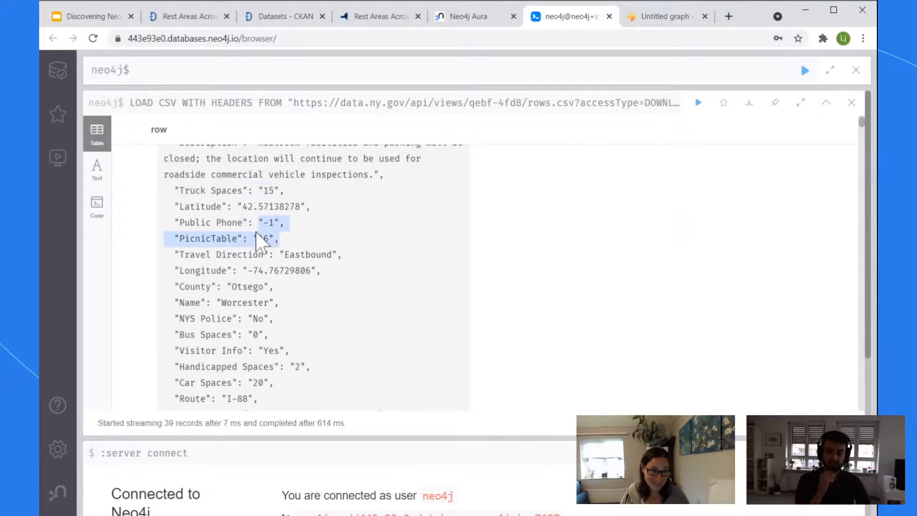
pyautogui.click(261, 229)
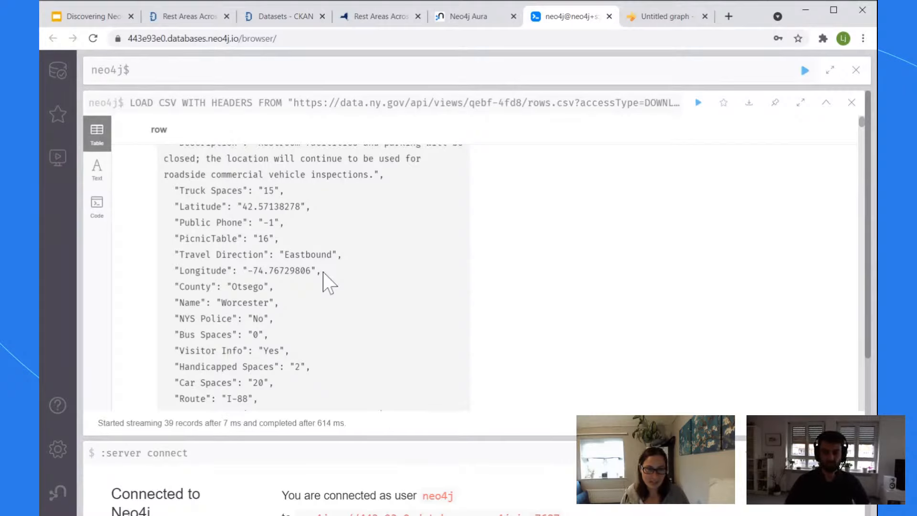
pyautogui.scroll(-2, 323, 272)
pyautogui.scroll(2, 329, 262)
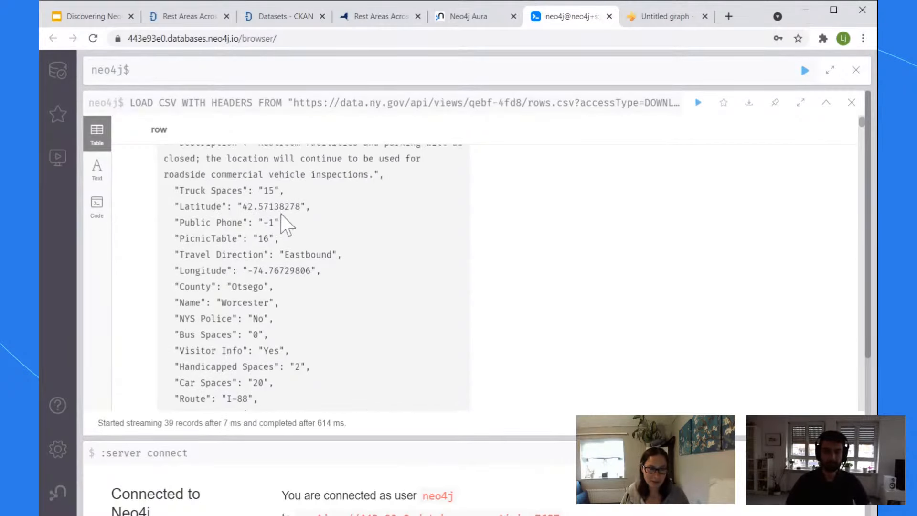
pyautogui.scroll(-2, 300, 289)
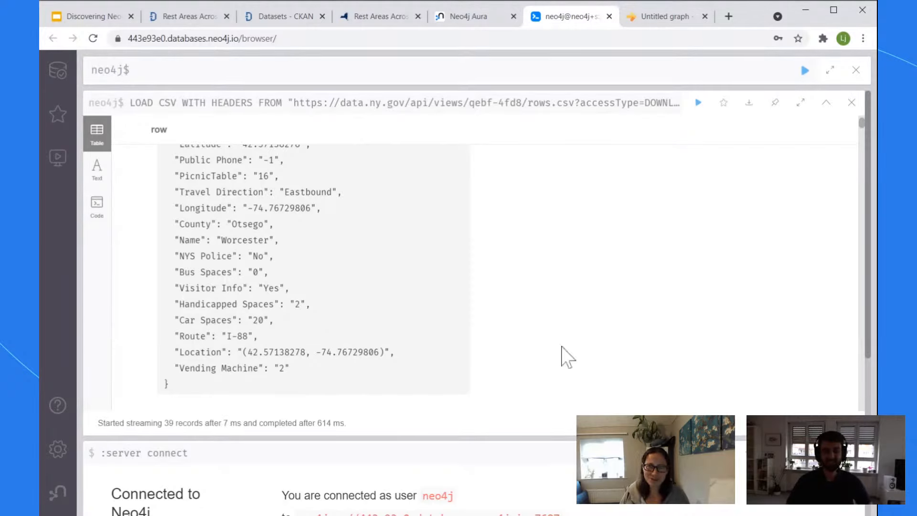
# - Skim the following returned records, go back to the first one, and check the text view before restoring the table view
pyautogui.scroll(-5, 631, 239)
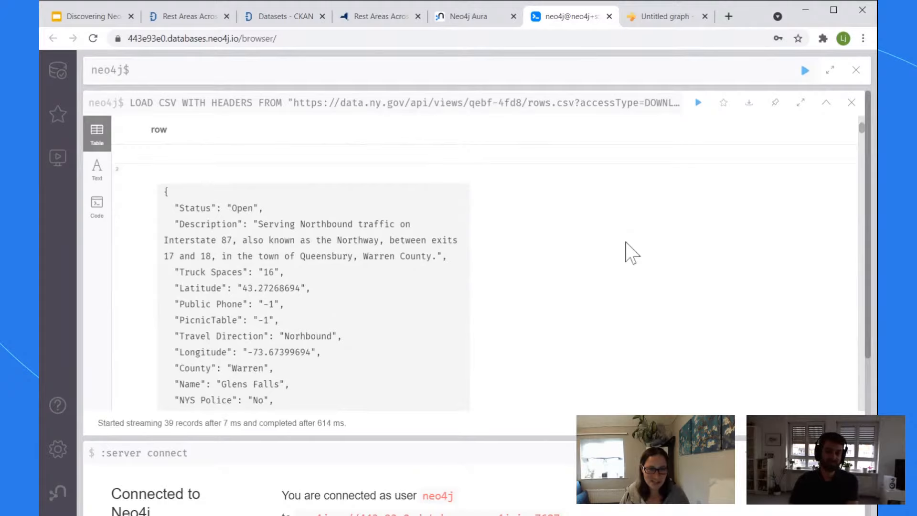
pyautogui.scroll(-2, 632, 253)
pyautogui.scroll(-6, 632, 253)
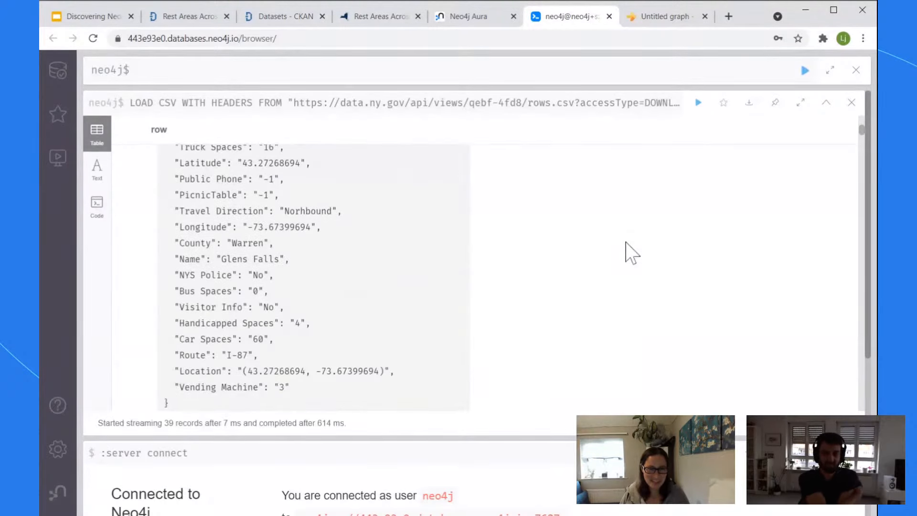
pyautogui.scroll(-2, 637, 242)
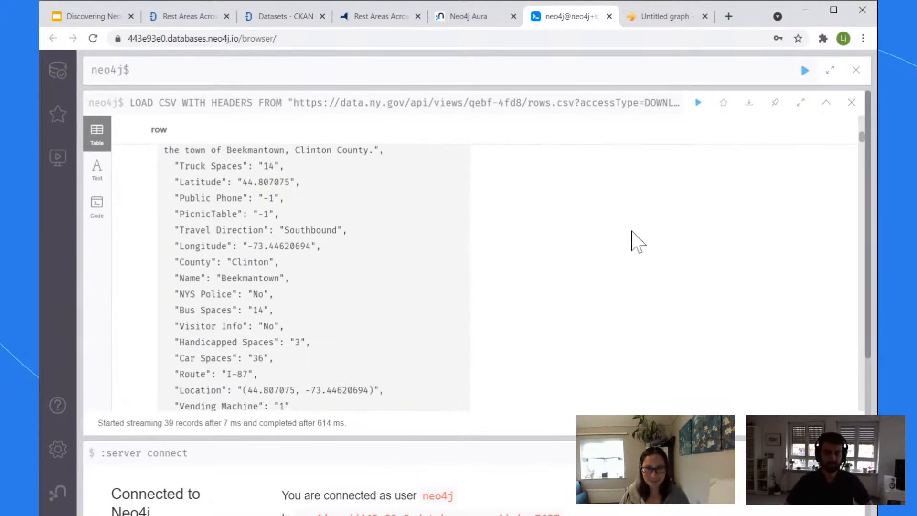
pyautogui.scroll(-15, 628, 299)
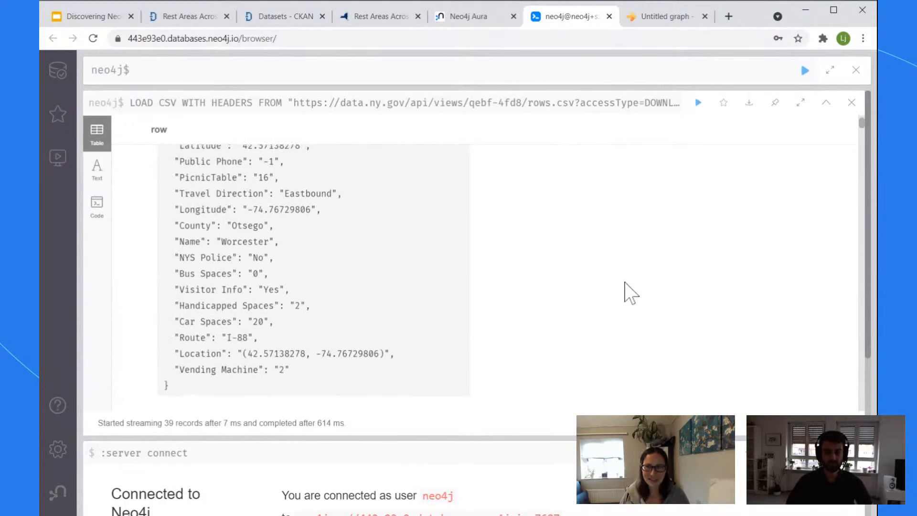
pyautogui.scroll(4, 625, 292)
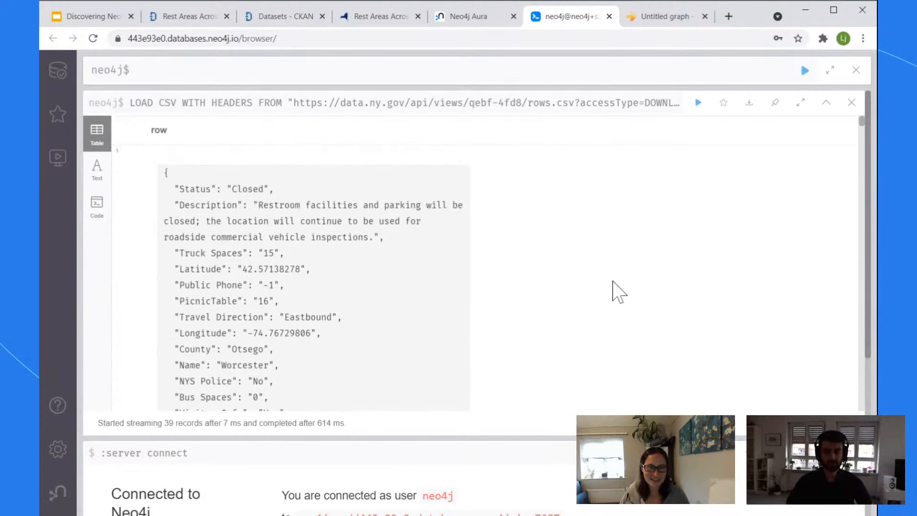
pyautogui.click(103, 166)
pyautogui.click(97, 135)
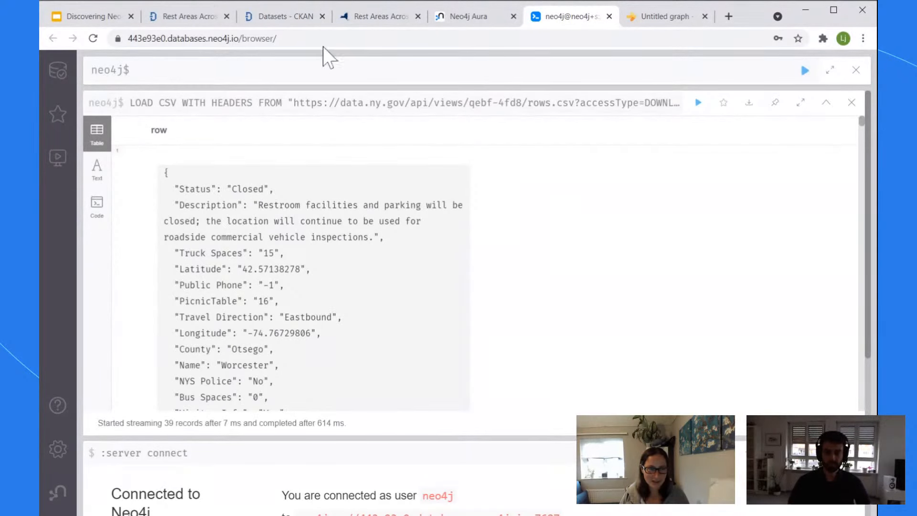
# - Switch to the data.ny.gov page for Rest Areas Across NY, open its data table, and look through the rows
pyautogui.click(288, 19)
pyautogui.click(365, 17)
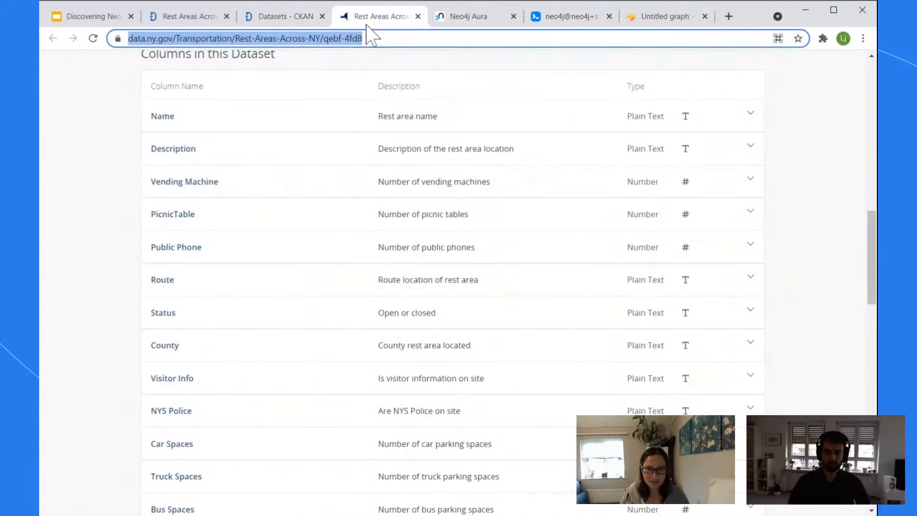
pyautogui.scroll(10, 610, 287)
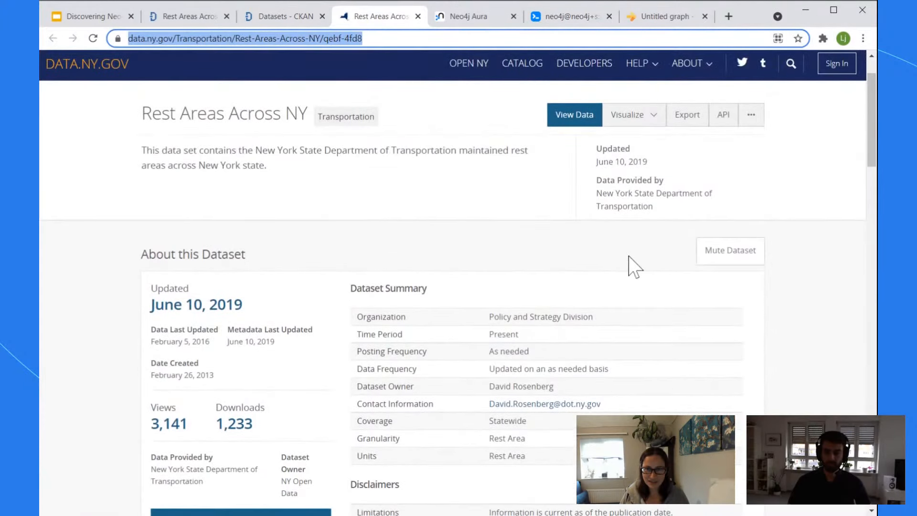
pyautogui.click(568, 121)
pyautogui.scroll(-10, 542, 279)
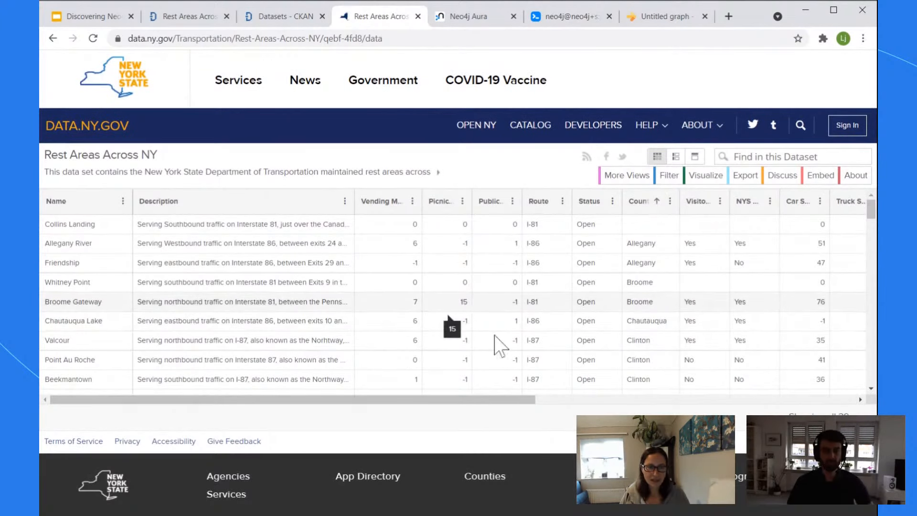
pyautogui.moveTo(487, 397); pyautogui.dragTo(365, 388)
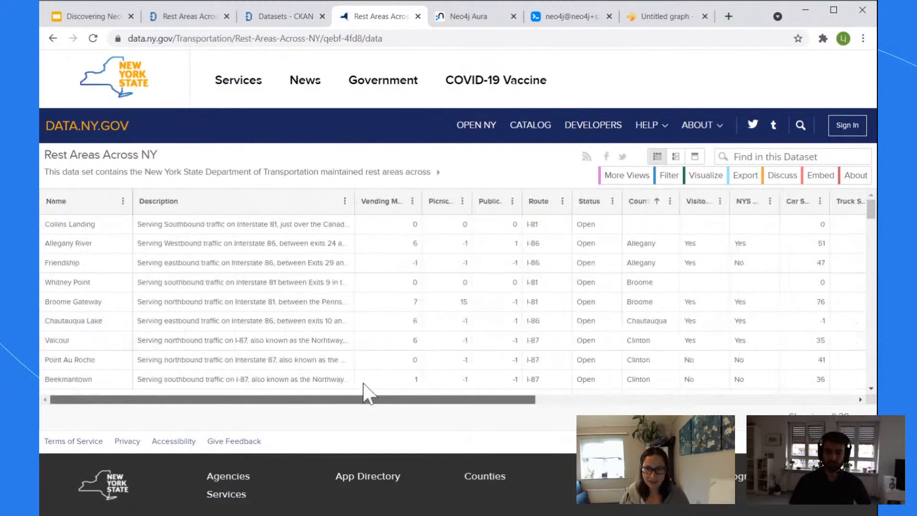
pyautogui.scroll(-3, 375, 334)
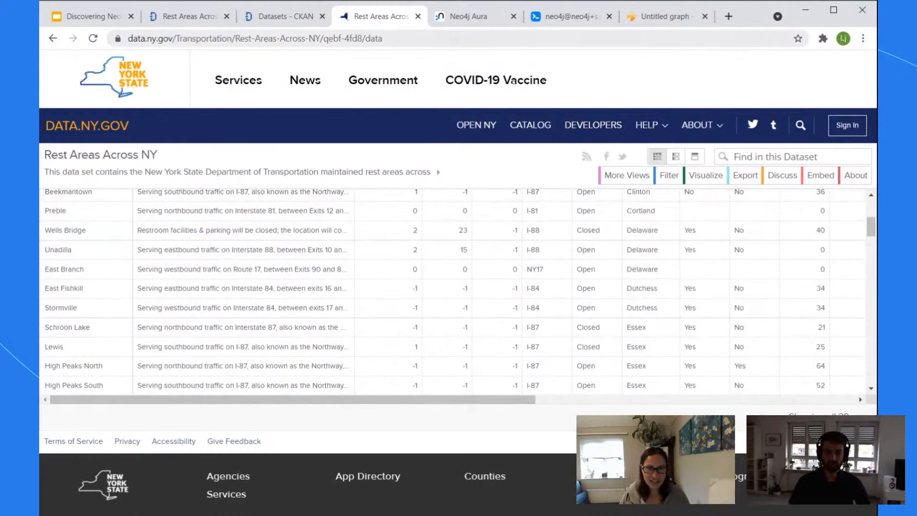
# - Return to the LOAD CSV result in Neo4j Browser, enlarge its frame to full screen, and expand its full query text
pyautogui.click(570, 17)
pyautogui.scroll(-1, 456, 251)
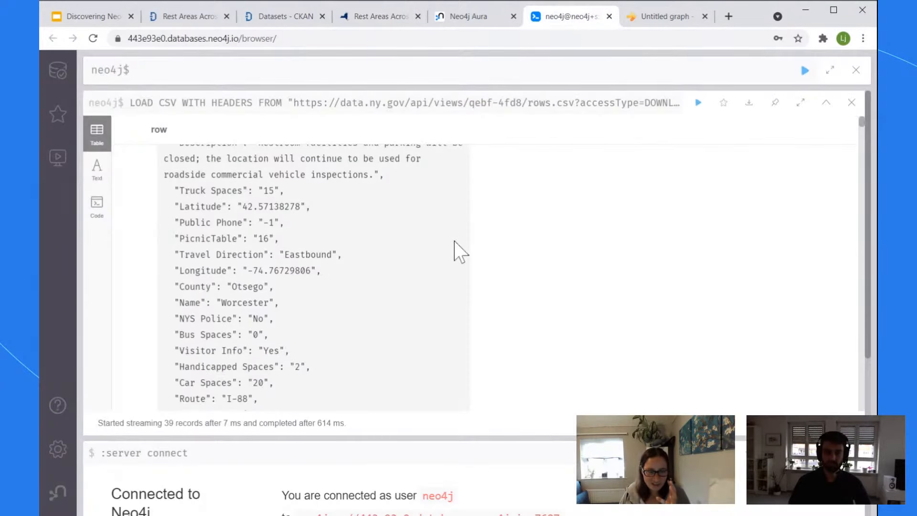
pyautogui.scroll(-1, 456, 250)
pyautogui.scroll(1, 463, 251)
pyautogui.scroll(1, 462, 242)
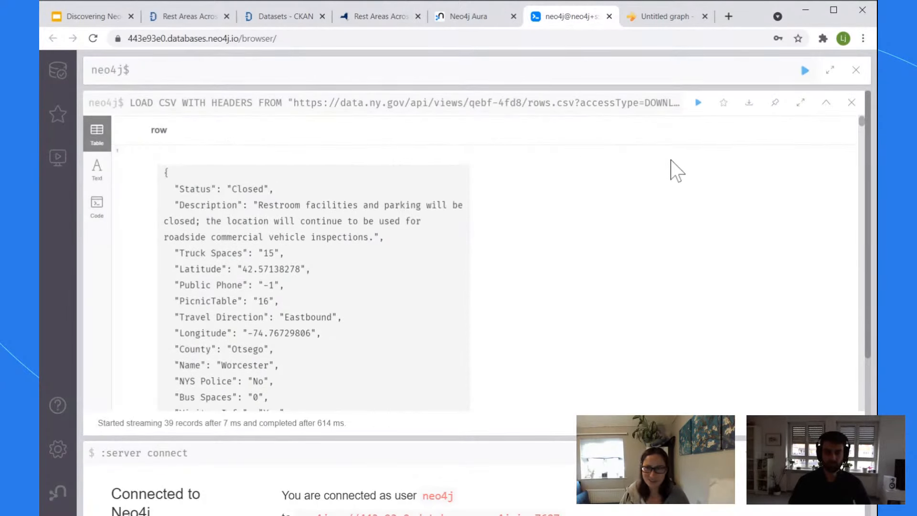
pyautogui.click(801, 102)
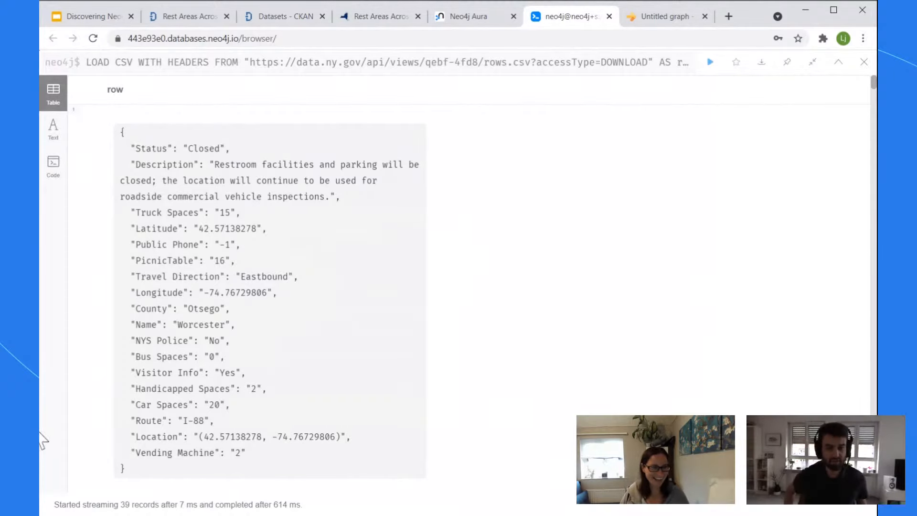
pyautogui.click(39, 432)
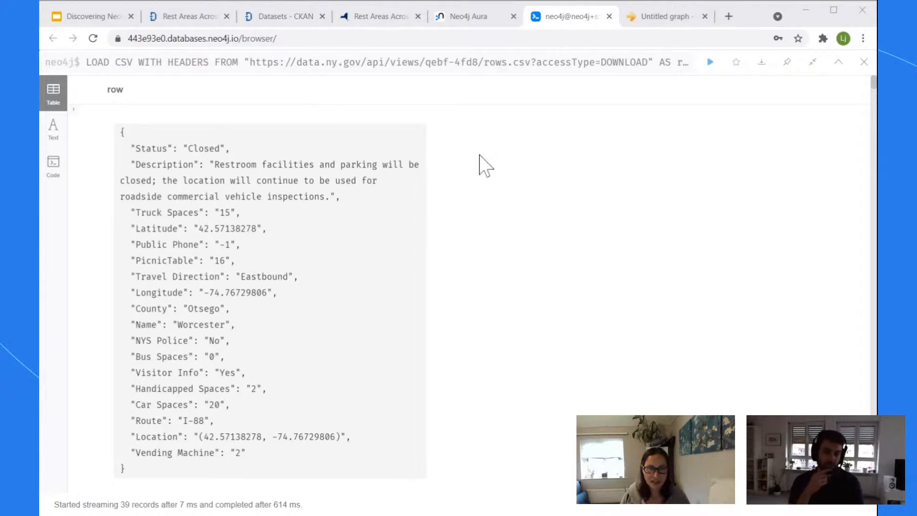
pyautogui.click(338, 66)
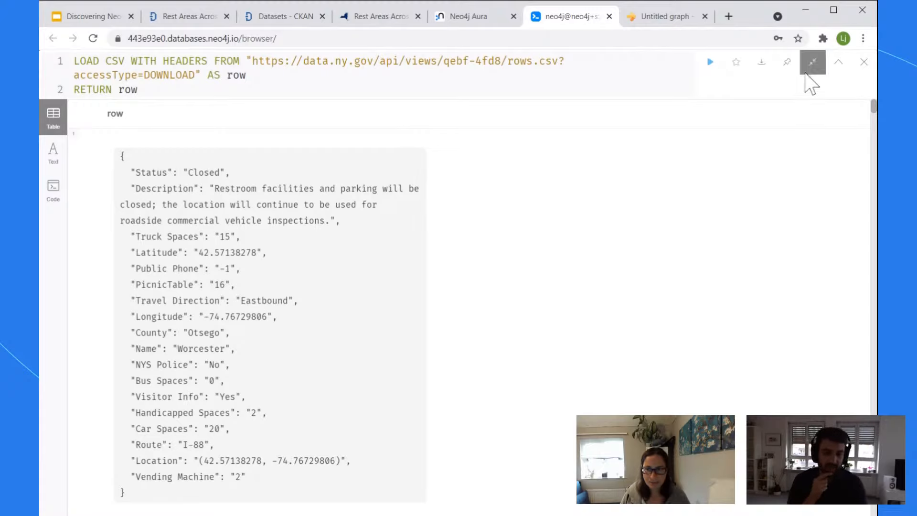
# - Exit the full-screen result, change the return clause to row.Route as r order by r, run the query, and skim the routes
pyautogui.click(813, 63)
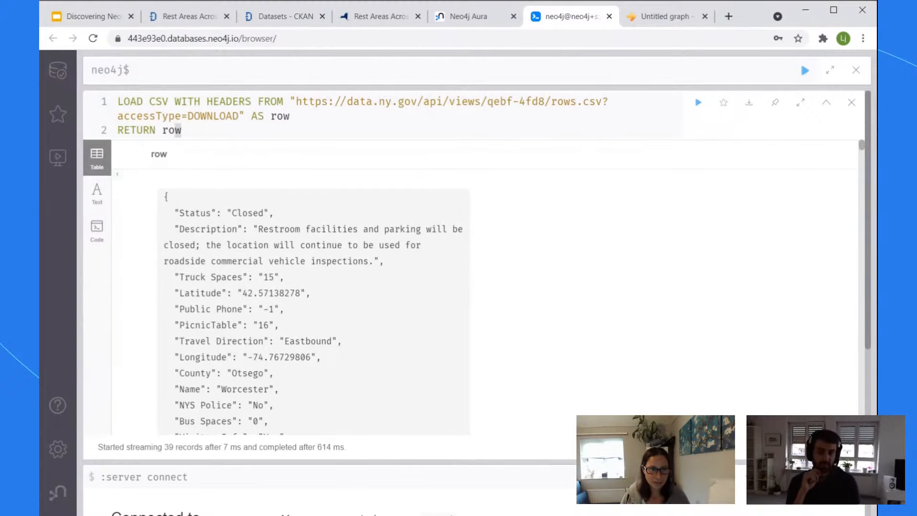
pyautogui.click(181, 130)
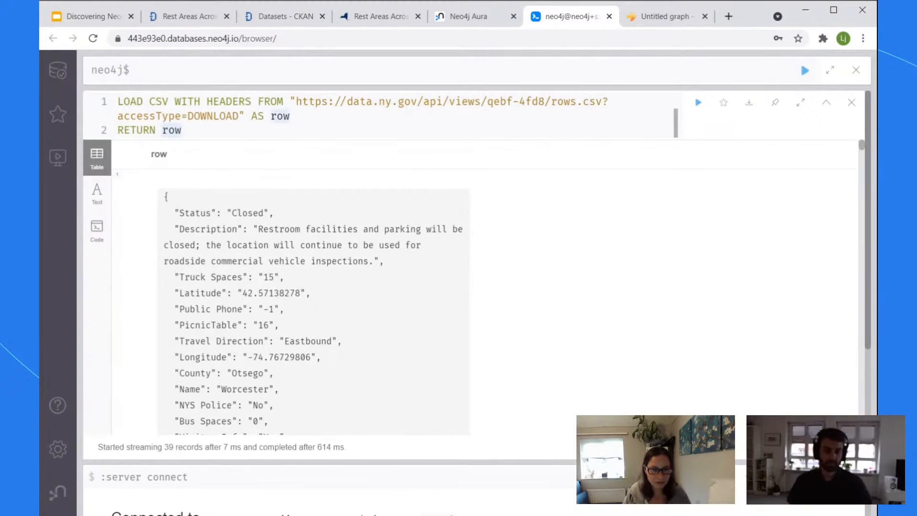
pyautogui.write('.')
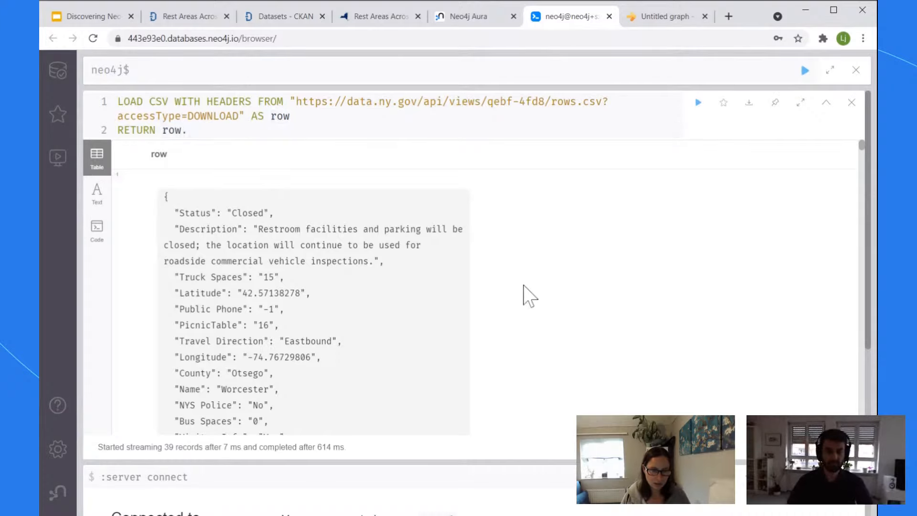
pyautogui.scroll(-4, 526, 297)
pyautogui.scroll(4, 520, 291)
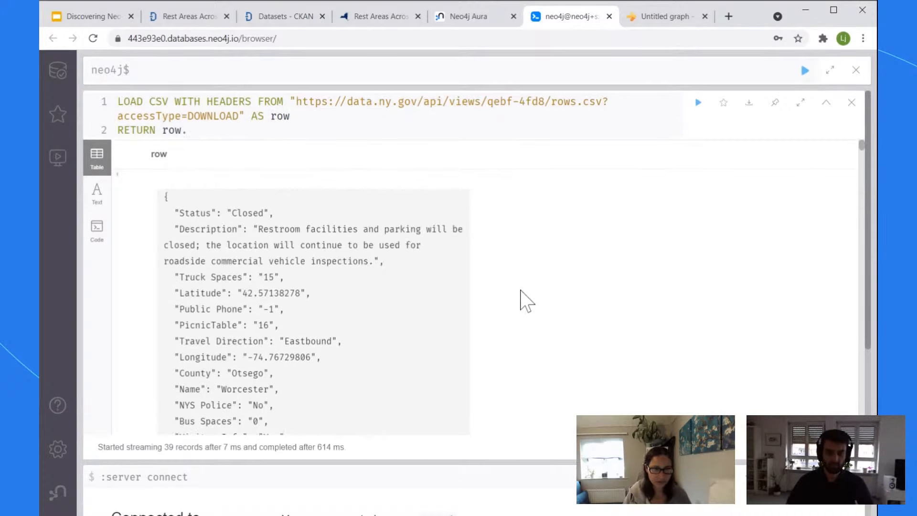
pyautogui.write('Rote')
pyautogui.press('BackSpace')
pyautogui.press('BackSpace')
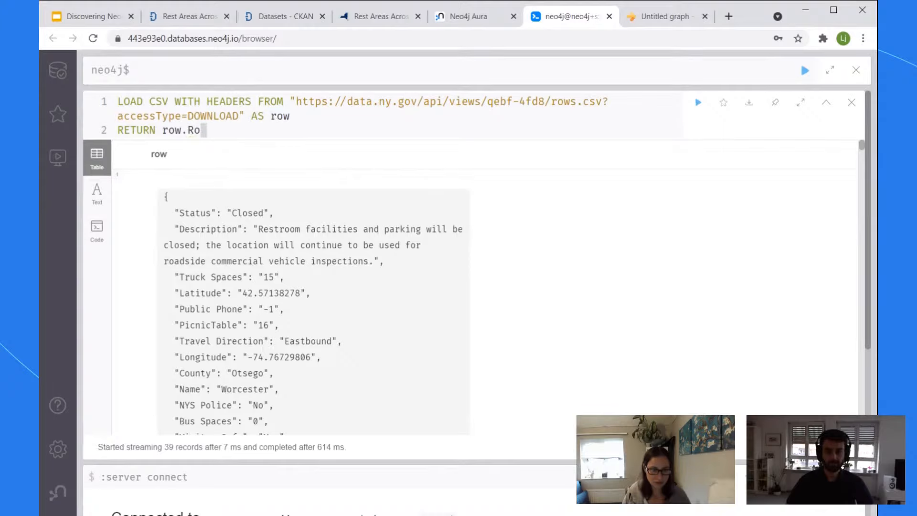
pyautogui.write('ute as r o')
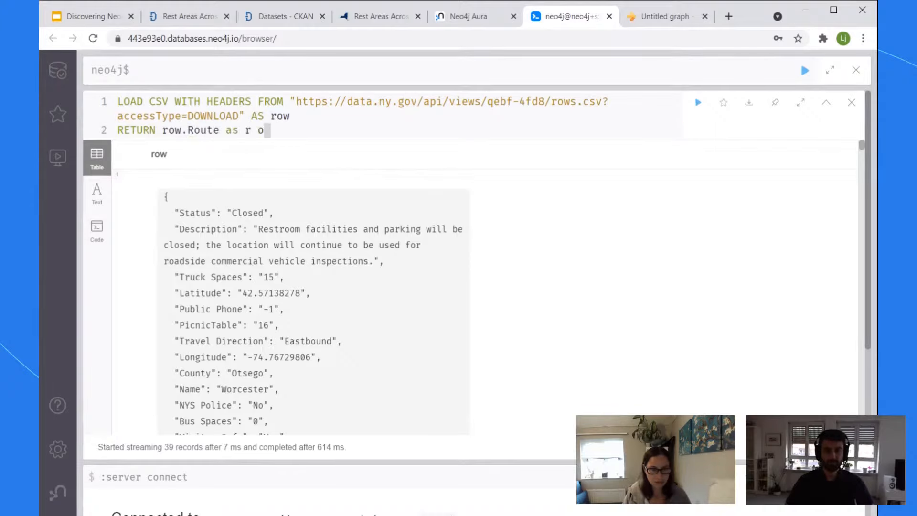
pyautogui.write('rder by r')
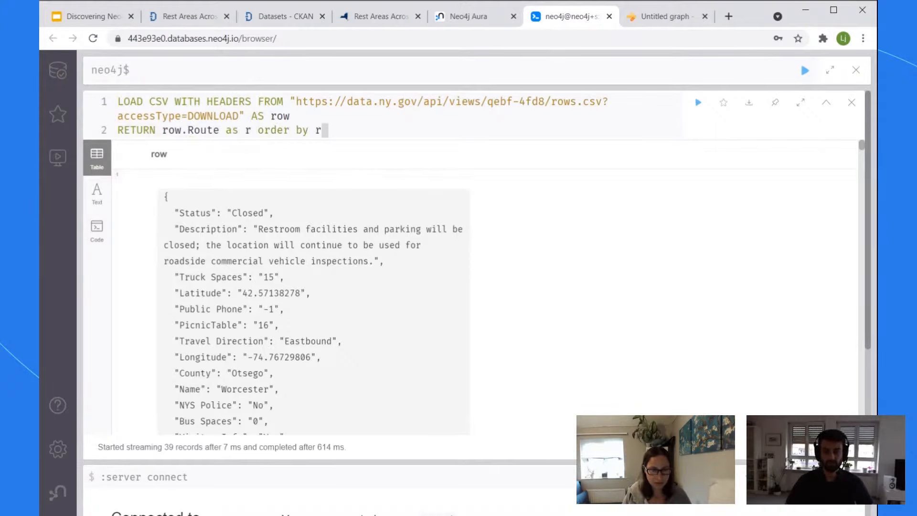
pyautogui.press('Return')
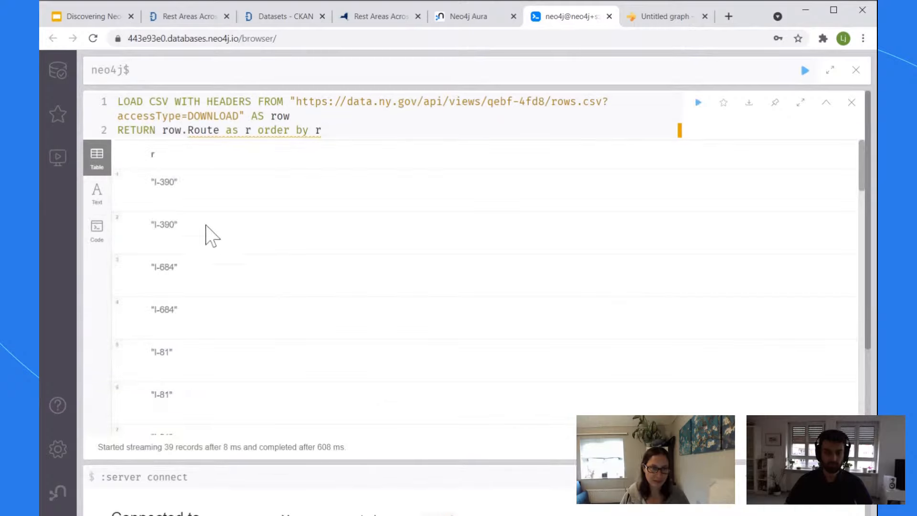
pyautogui.scroll(-3, 205, 244)
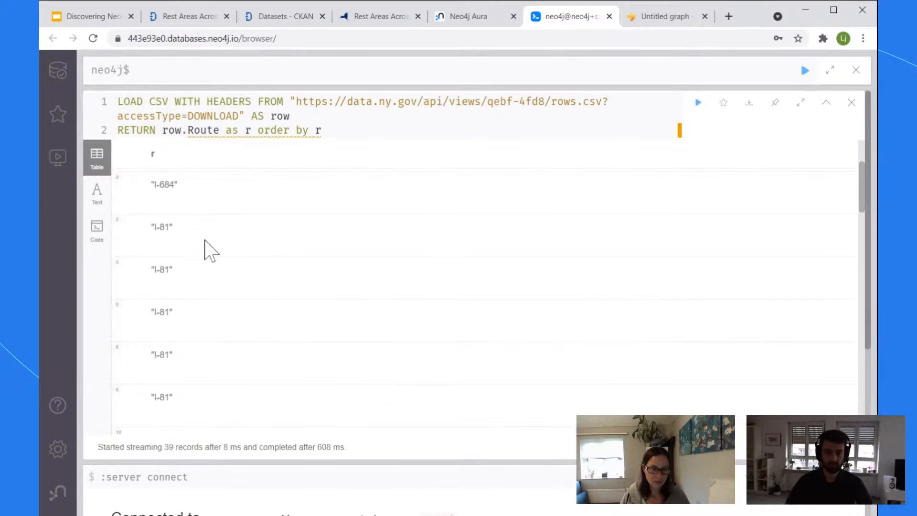
pyautogui.scroll(3, 229, 191)
pyautogui.scroll(-3, 466, 334)
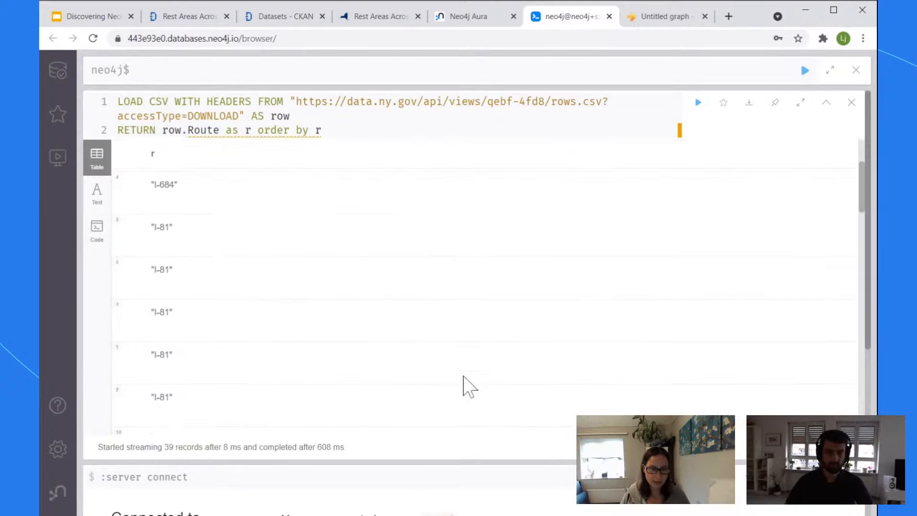
pyautogui.scroll(3, 430, 239)
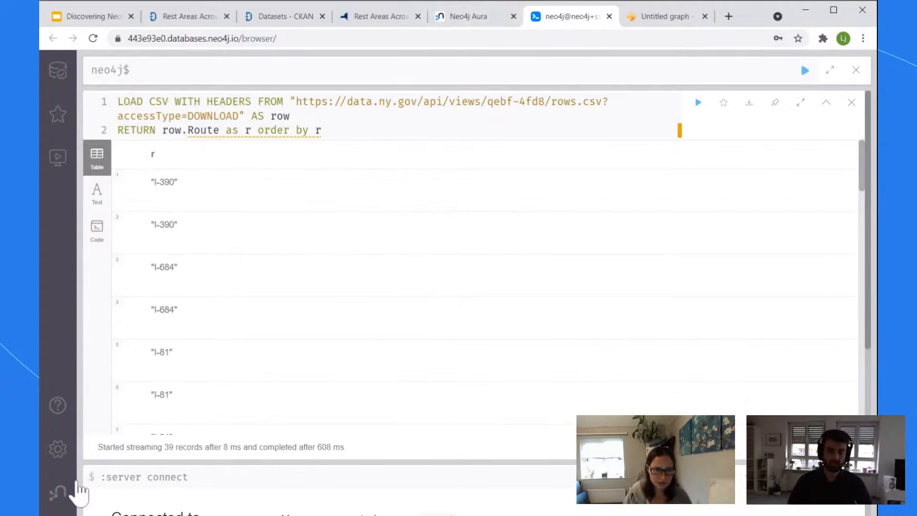
# - Add row.Direction as a second returned value after the route and rerun the query
pyautogui.press('Left')
pyautogui.press('Left')
pyautogui.press('Left')
pyautogui.press('Left')
pyautogui.press('Left')
pyautogui.press('Left')
pyautogui.press('Left')
pyautogui.press('Left')
pyautogui.press('Left')
pyautogui.press('Left')
pyautogui.press('Left')
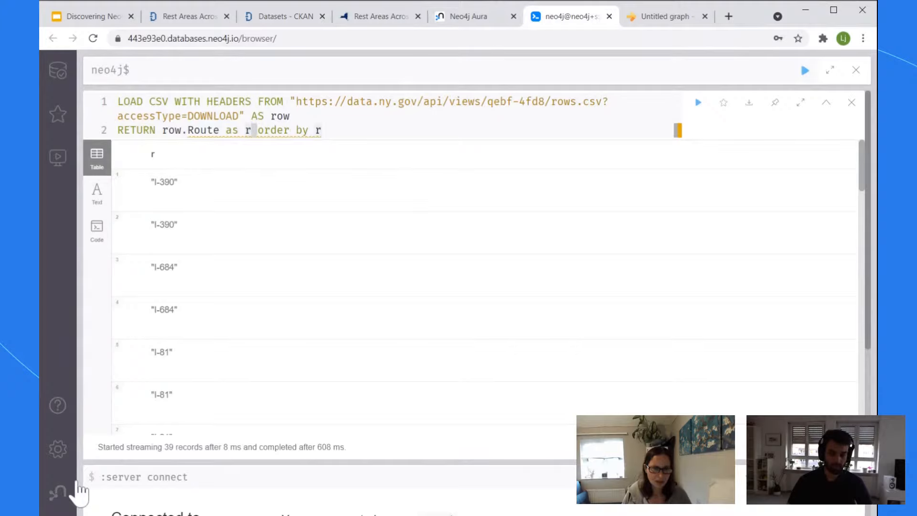
pyautogui.write(', r')
pyautogui.write('ow.Direction')
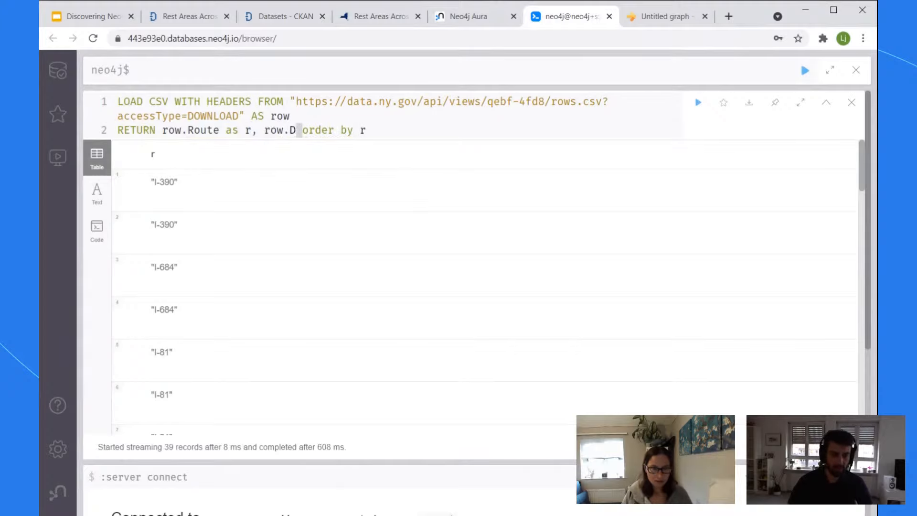
pyautogui.hotkey('ctrl', 'Return')
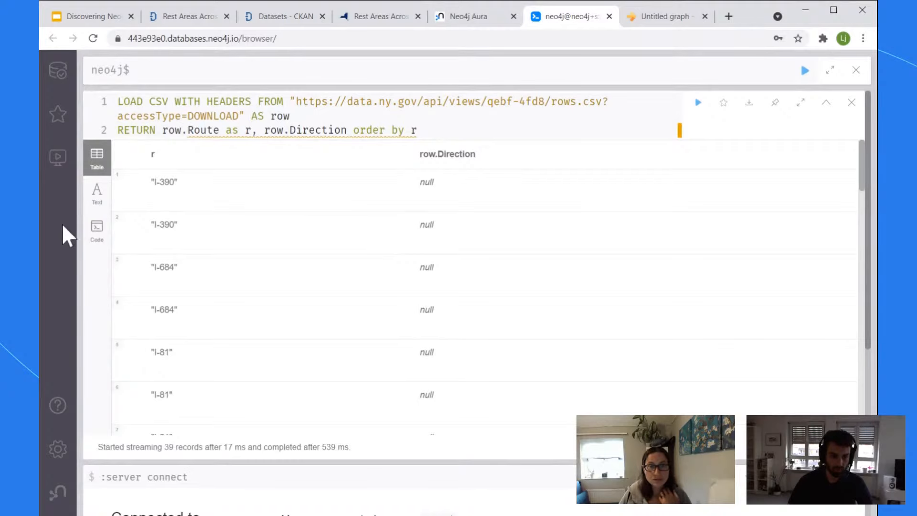
# - Switch to the data.ny.gov table and look up the exact name of the direction column
pyautogui.click(396, 18)
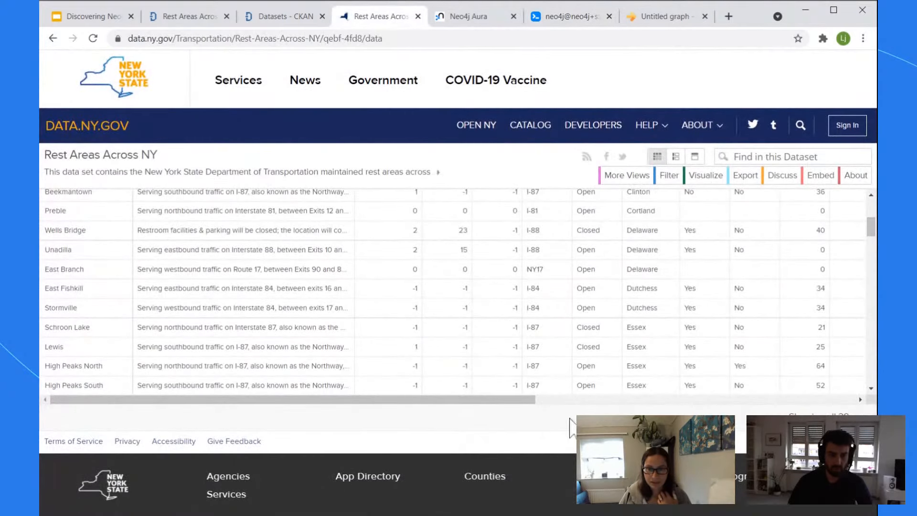
pyautogui.scroll(4, 553, 286)
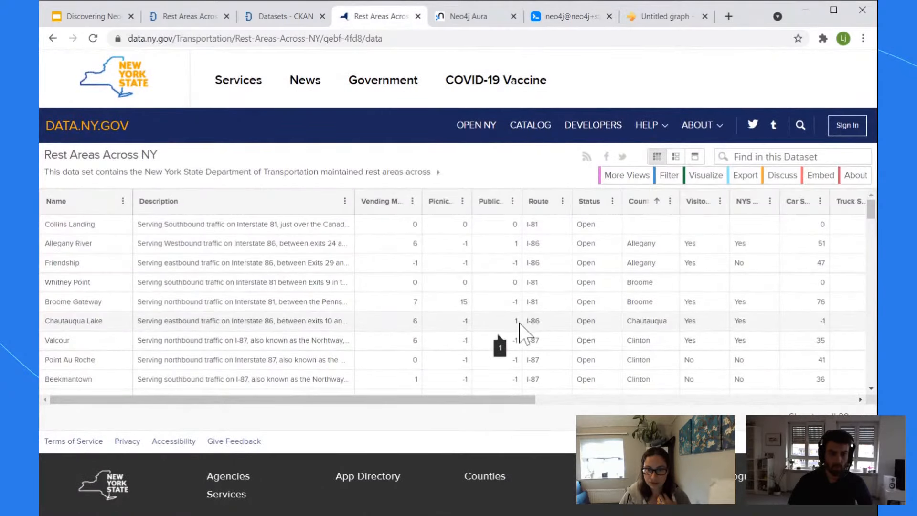
pyautogui.moveTo(493, 404); pyautogui.dragTo(643, 406)
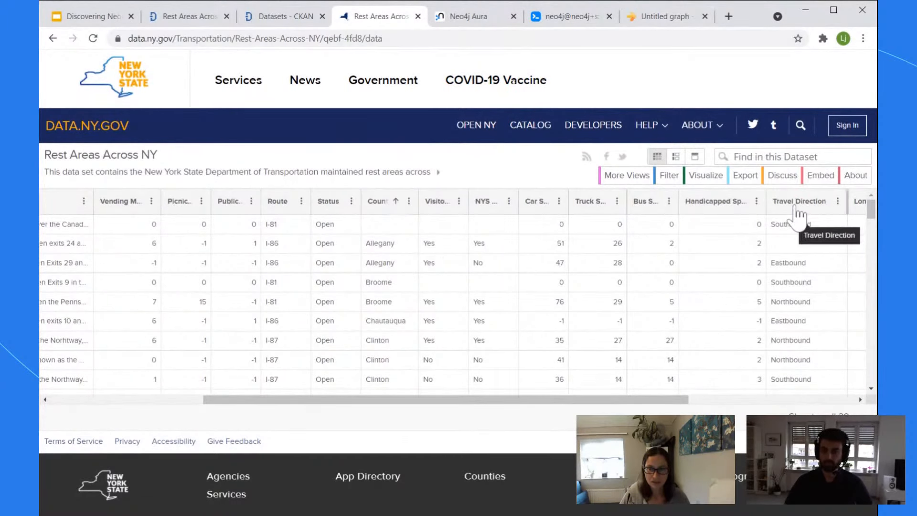
# - Return to Neo4j Browser, replace the Direction property with `Travel Direction` in backticks, and rerun the query
pyautogui.click(473, 19)
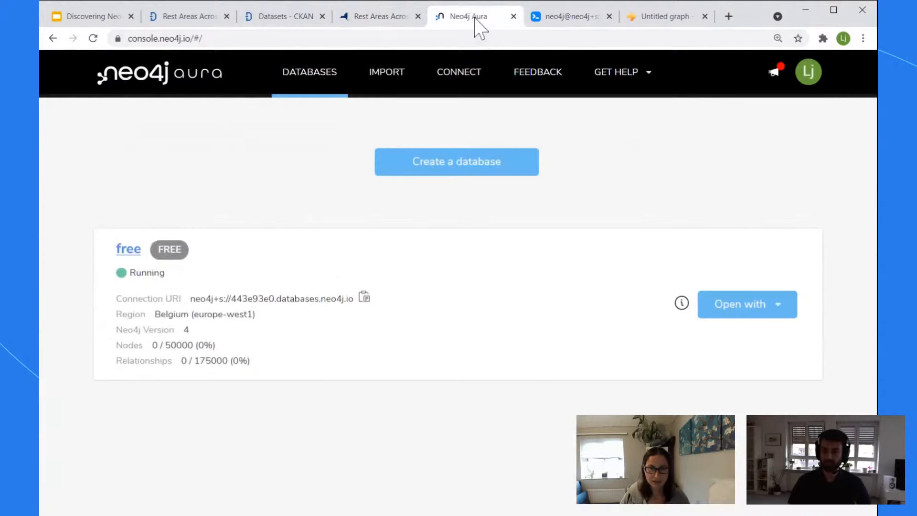
pyautogui.click(591, 19)
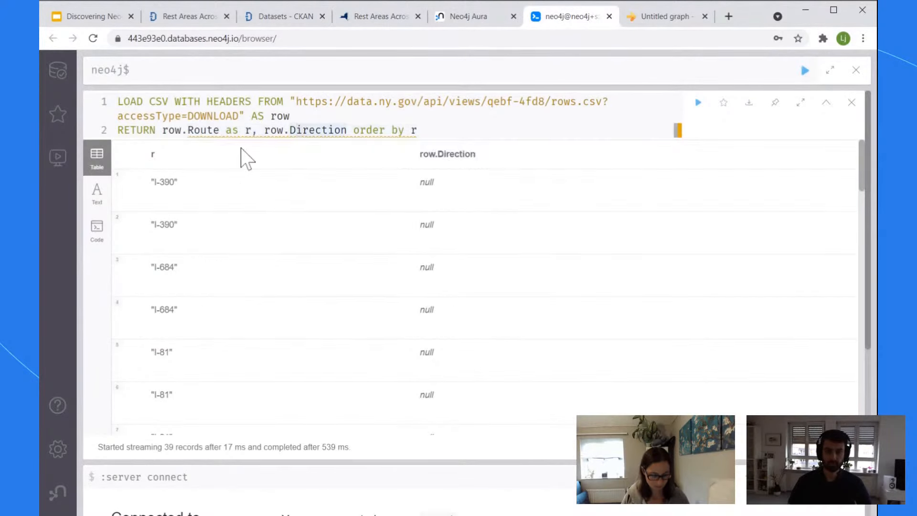
pyautogui.press('Left')
pyautogui.write('`')
pyautogui.press('Right')
pyautogui.press('Right')
pyautogui.press('Right')
pyautogui.press('Right')
pyautogui.press('Right')
pyautogui.press('Right')
pyautogui.press('Right')
pyautogui.press('Right')
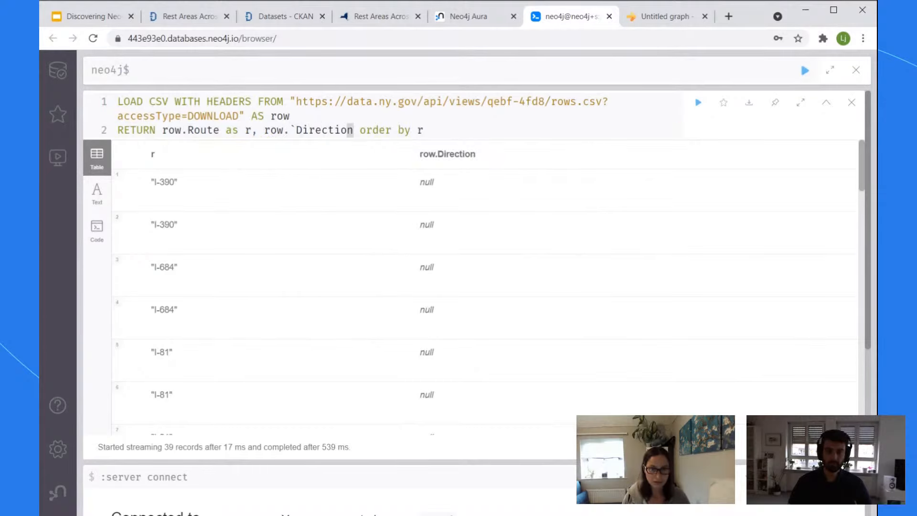
pyautogui.press('Left')
pyautogui.press('Left')
pyautogui.press('Left')
pyautogui.press('Left')
pyautogui.press('Left')
pyautogui.press('Left')
pyautogui.press('Left')
pyautogui.press('Left')
pyautogui.write('Travel')
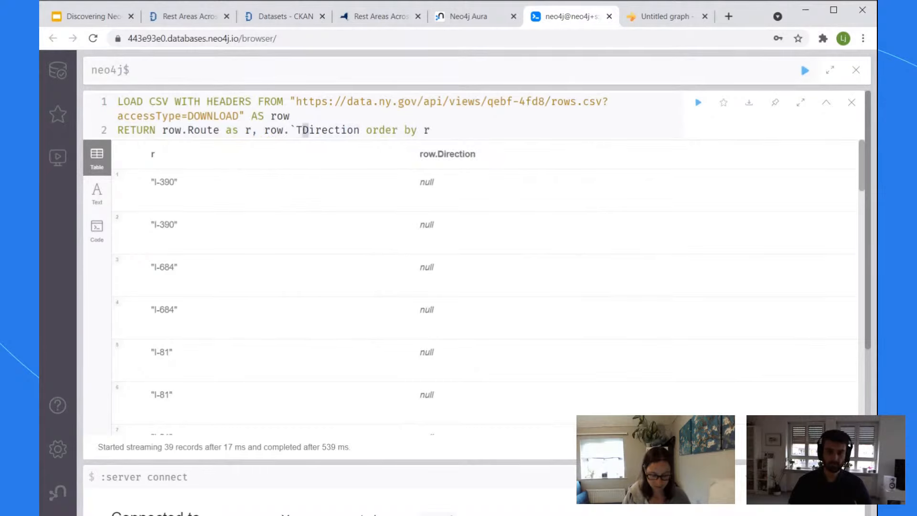
pyautogui.press('Right')
pyautogui.press('Right')
pyautogui.press('Right')
pyautogui.press('Right')
pyautogui.press('Right')
pyautogui.press('Right')
pyautogui.press('Right')
pyautogui.press('Right')
pyautogui.press('Right')
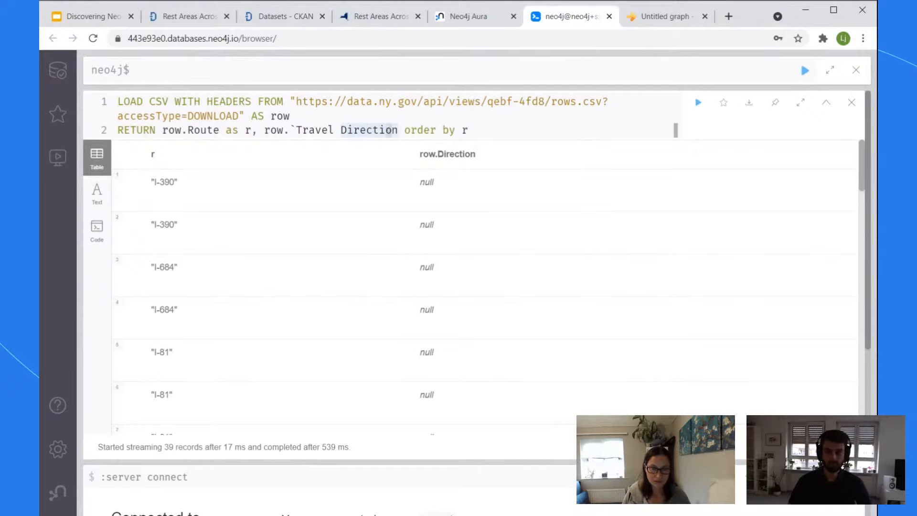
pyautogui.write('`')
pyautogui.hotkey('ctrl', 'Return')
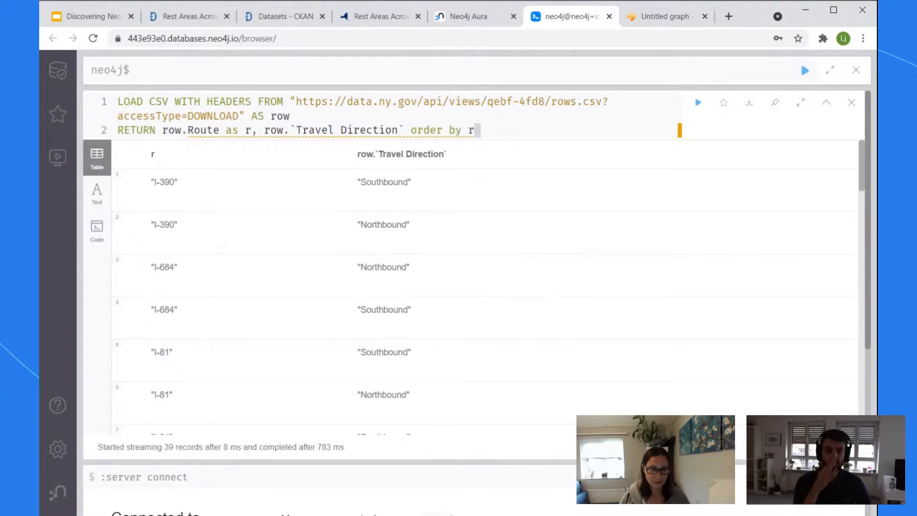
# - Look through the travel directions listed for each route, and go back to the I-87 rows to check their spelling
pyautogui.scroll(-1, 422, 281)
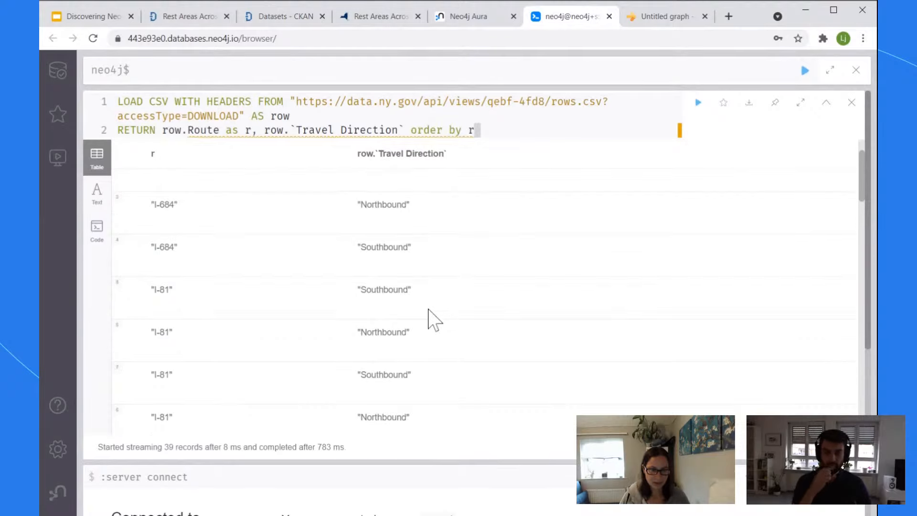
pyautogui.scroll(-1, 222, 330)
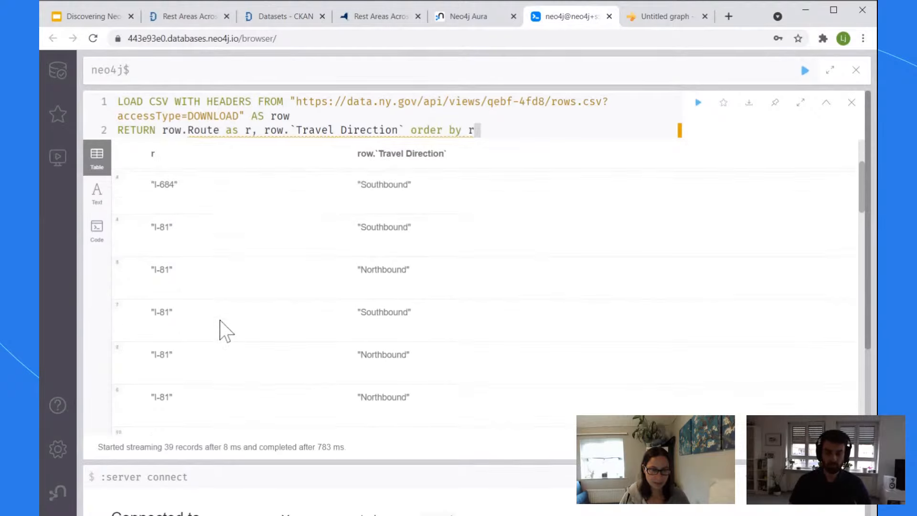
pyautogui.scroll(-2, 228, 340)
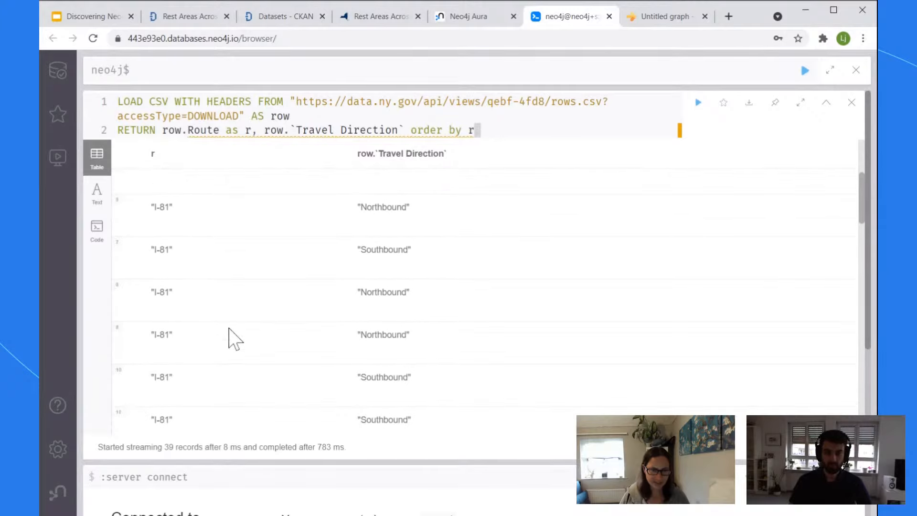
pyautogui.scroll(-3, 232, 340)
pyautogui.scroll(-10, 230, 328)
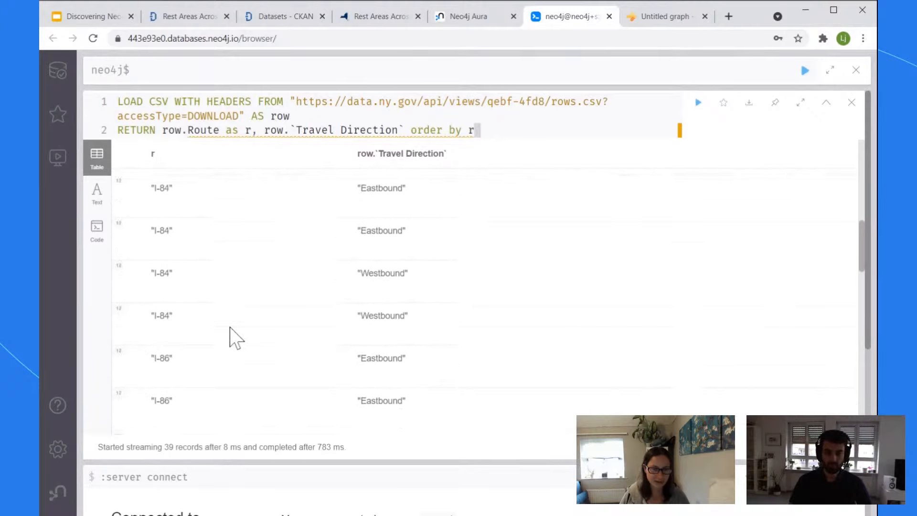
pyautogui.scroll(-15, 232, 330)
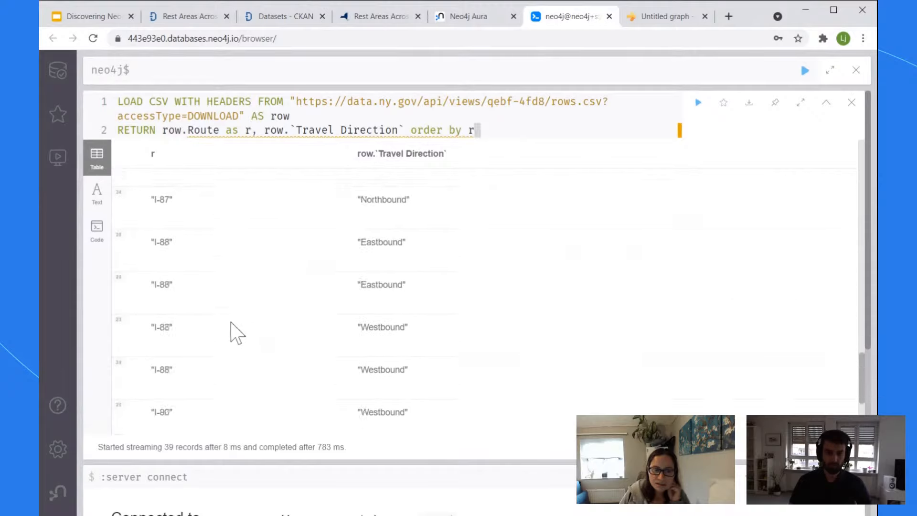
pyautogui.scroll(12, 302, 351)
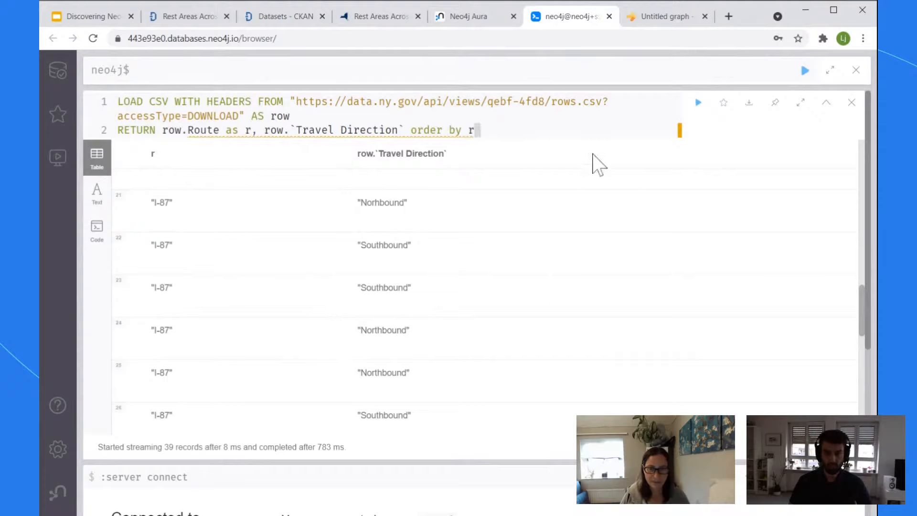
# - Reduce the return clause to RETURN row and rerun the query to list the full records
pyautogui.click(293, 116)
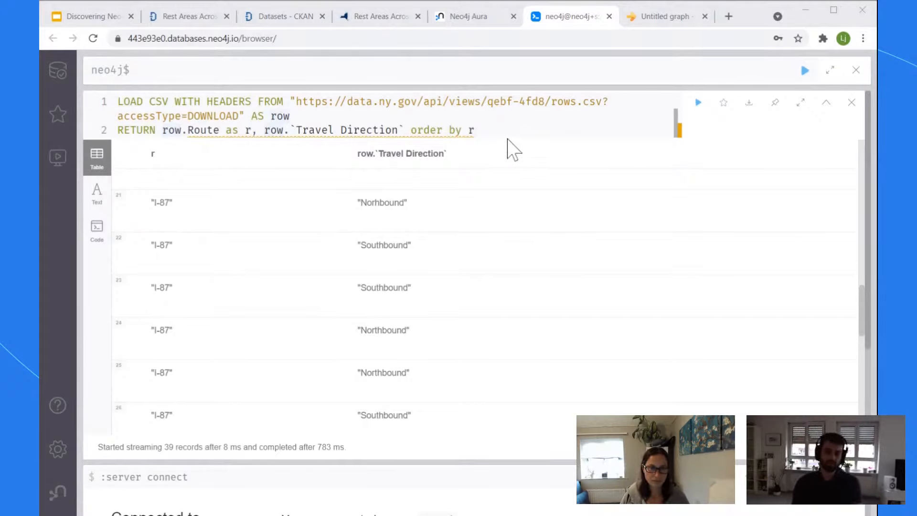
pyautogui.moveTo(475, 130); pyautogui.dragTo(182, 130)
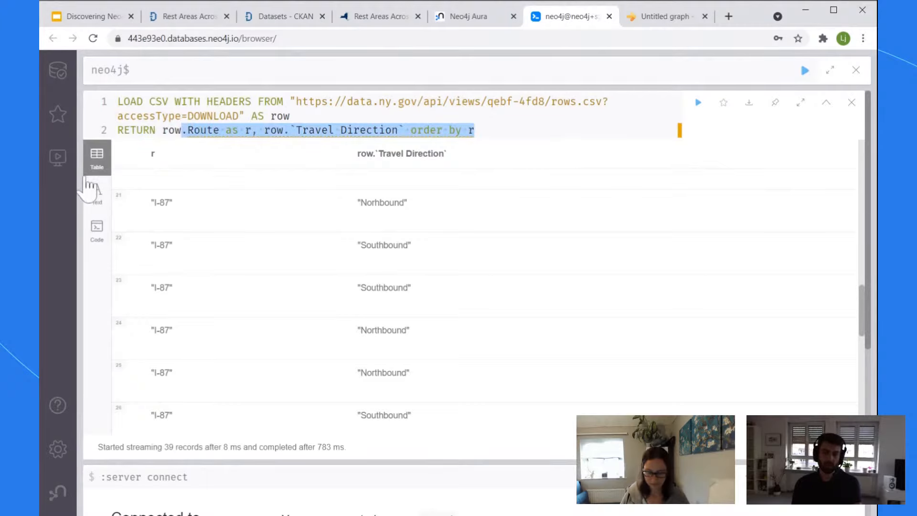
pyautogui.press('BackSpace')
pyautogui.hotkey('ctrl', 'Return')
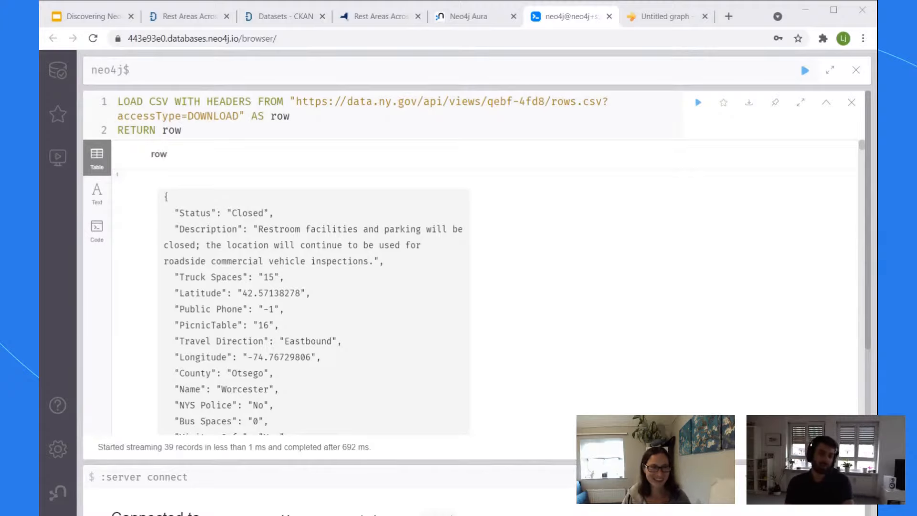
# - Look through the first full record's fields down to Vending Machine
pyautogui.click(478, 350)
pyautogui.scroll(-1, 478, 349)
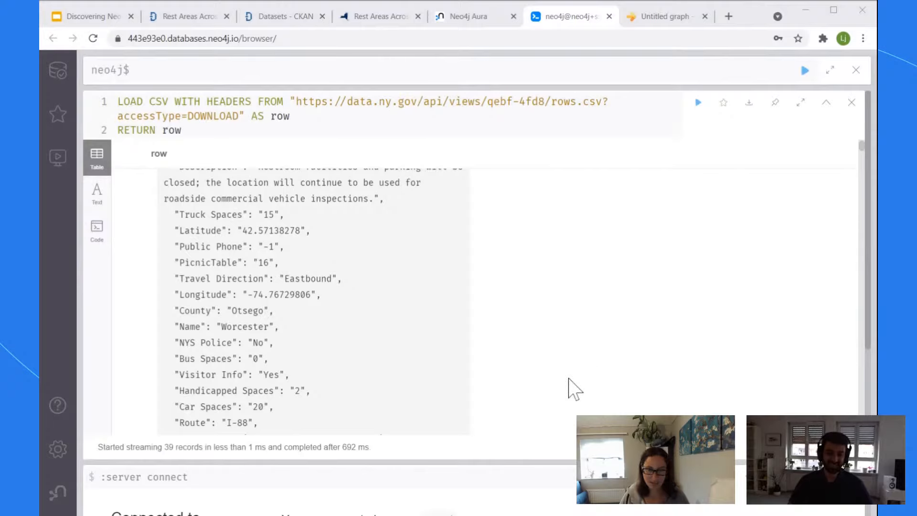
pyautogui.click(570, 284)
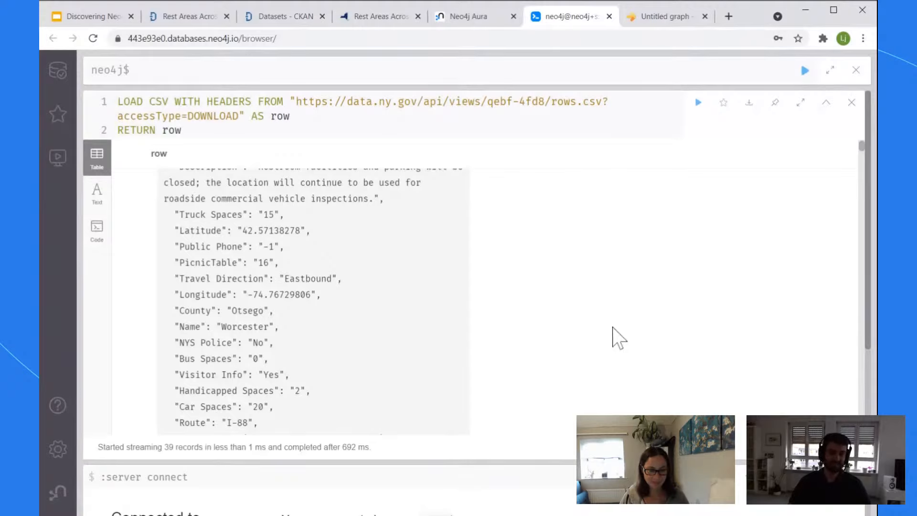
pyautogui.scroll(-2, 616, 300)
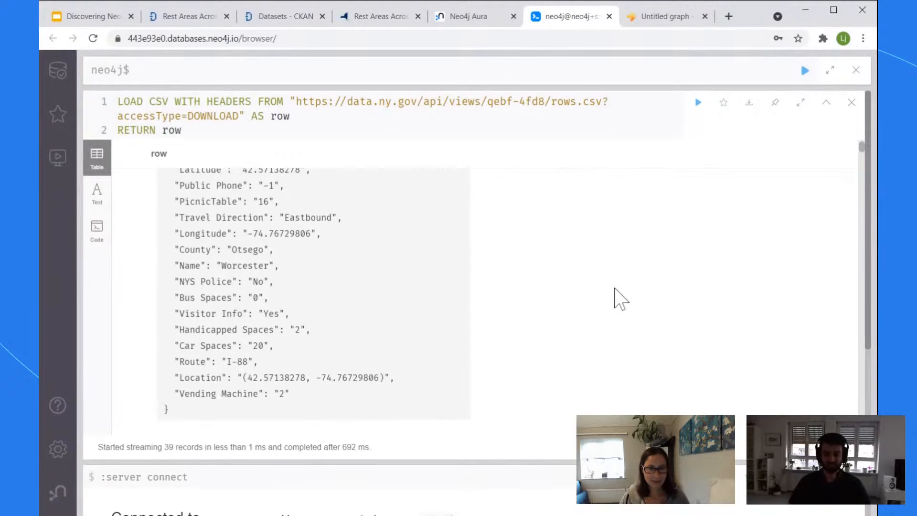
# - Look through the returned records from Worcester to Beekmantown, checking fields such as Description, Travel Direction, parking spaces and Vending Machine
pyautogui.scroll(2, 617, 298)
pyautogui.scroll(-2, 617, 300)
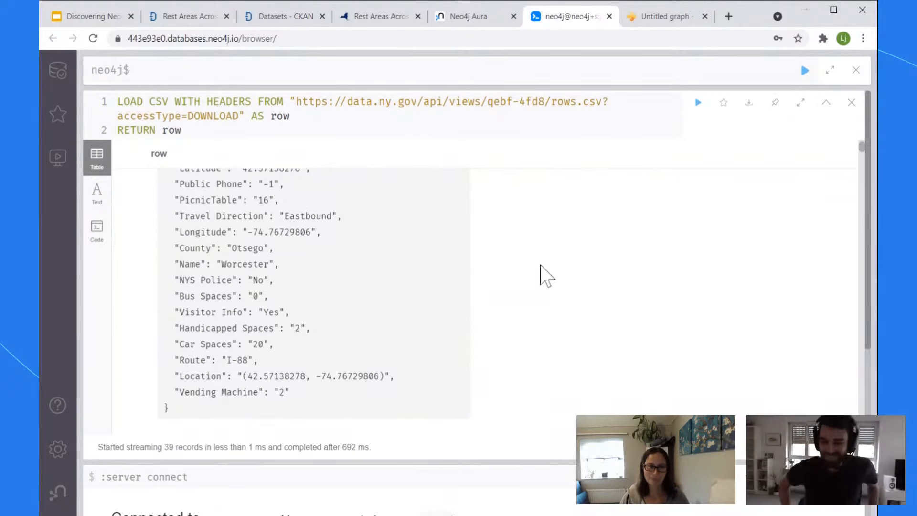
pyautogui.scroll(4, 545, 274)
pyautogui.scroll(-8, 549, 273)
pyautogui.scroll(-5, 546, 268)
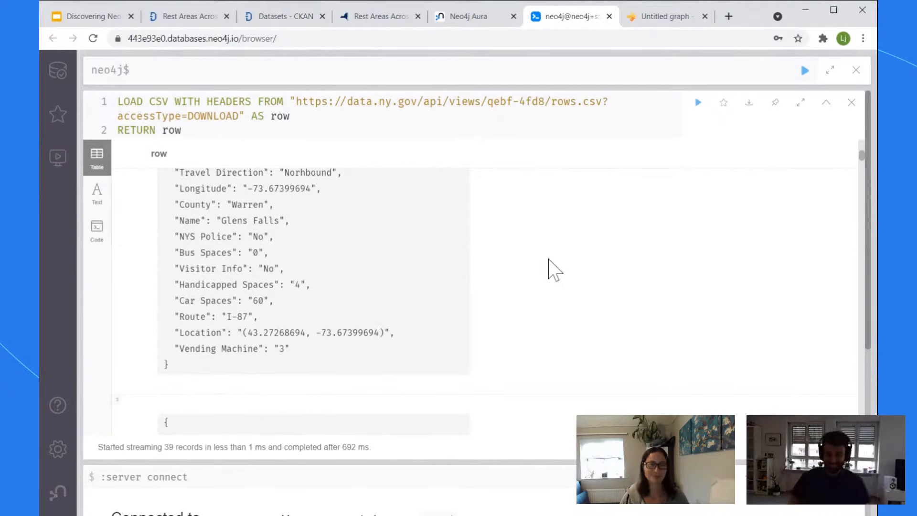
pyautogui.scroll(-4, 666, 311)
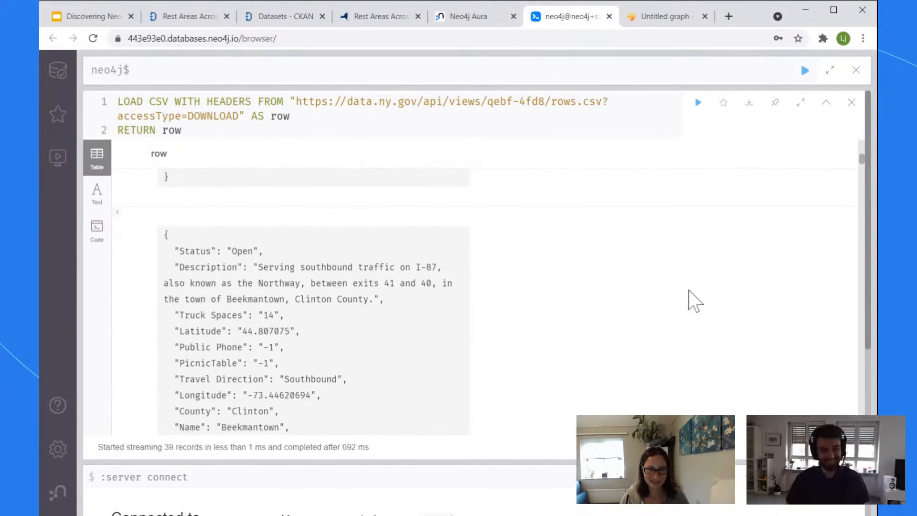
pyautogui.scroll(-2, 619, 287)
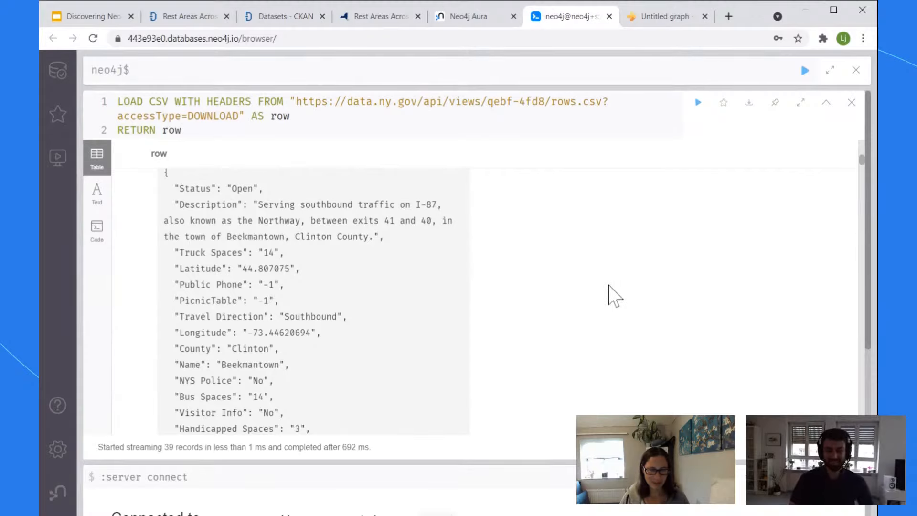
pyautogui.scroll(-1, 615, 296)
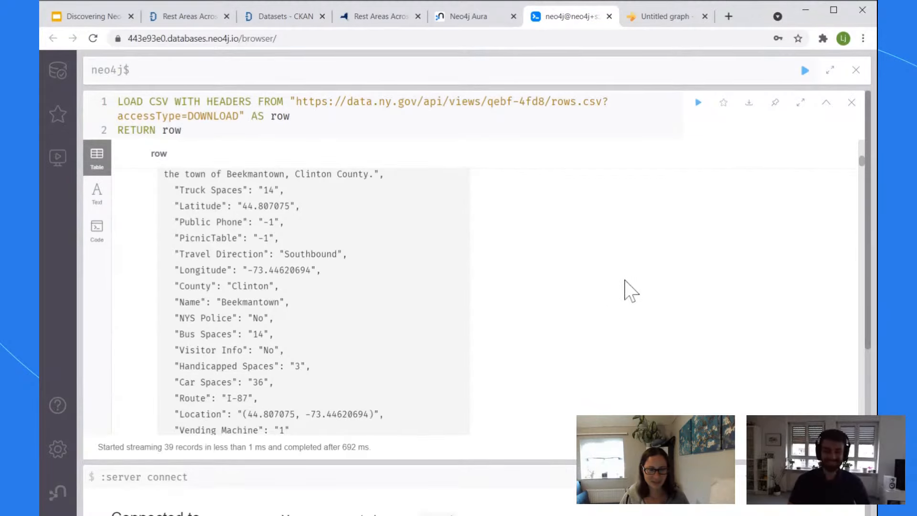
pyautogui.scroll(-1, 666, 315)
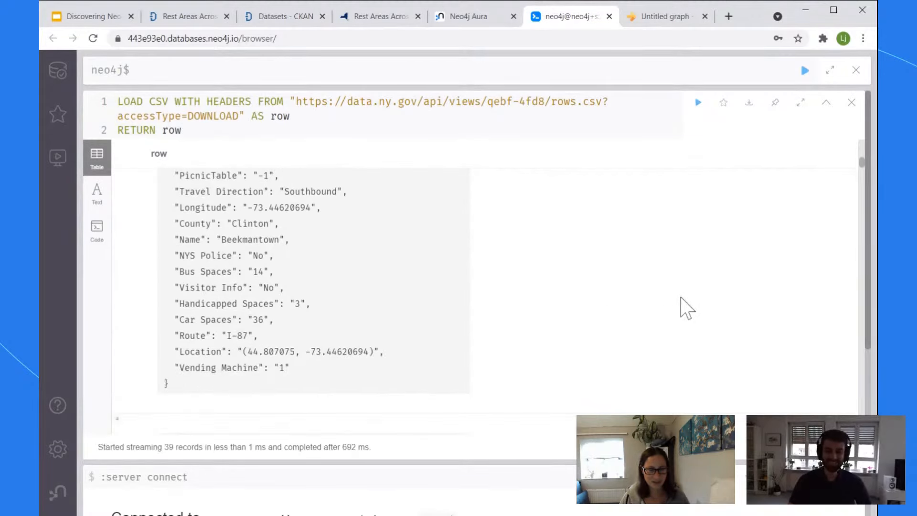
# - Examine the Friendship and Hastings records, comparing their Status, Public Phone, PicnicTable, Visitor Info and Vending Machine values
pyautogui.scroll(-2, 683, 308)
pyautogui.scroll(-2, 687, 305)
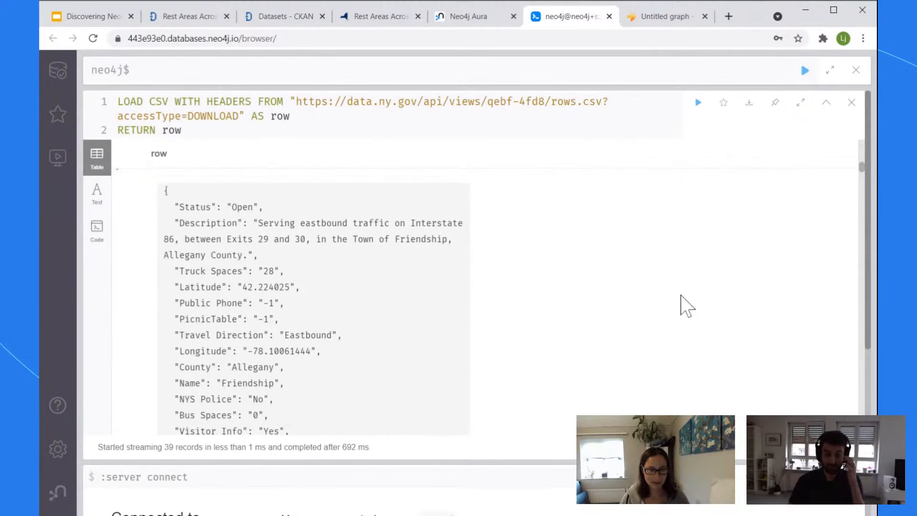
pyautogui.scroll(-1, 687, 306)
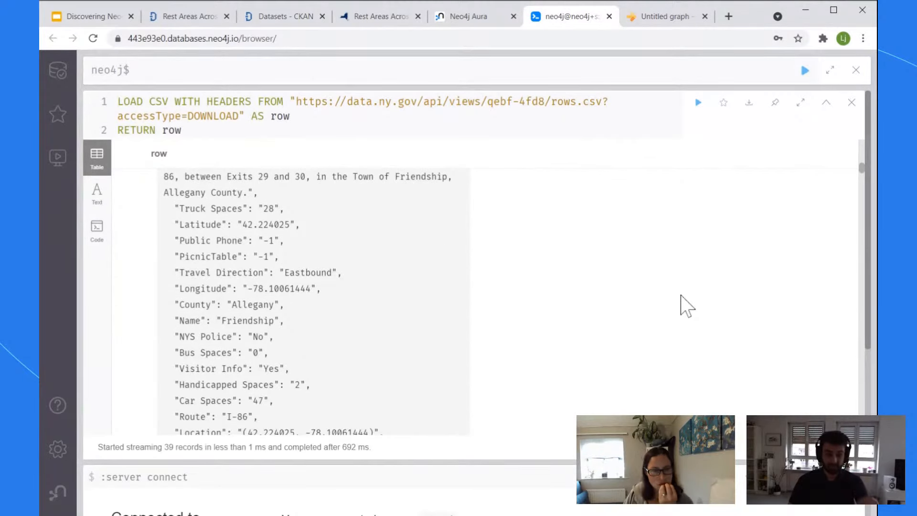
pyautogui.scroll(-1, 681, 296)
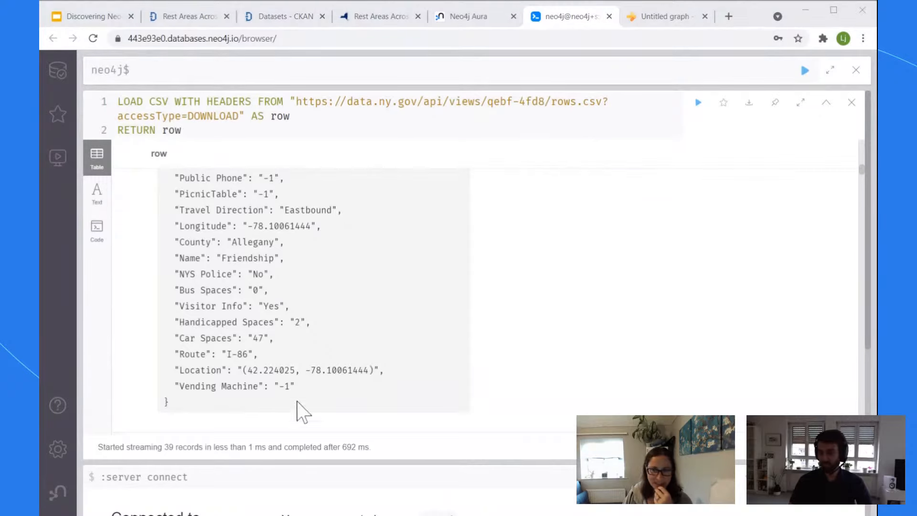
pyautogui.click(667, 311)
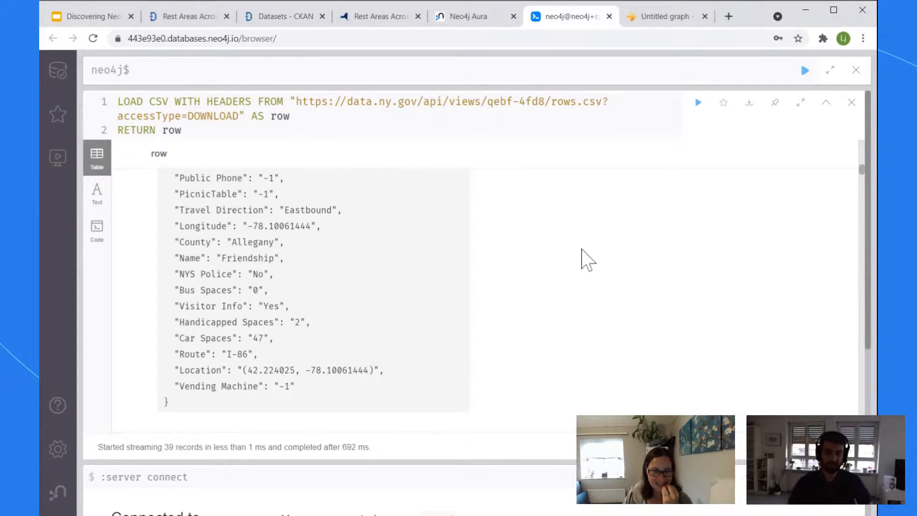
pyautogui.scroll(-1, 588, 260)
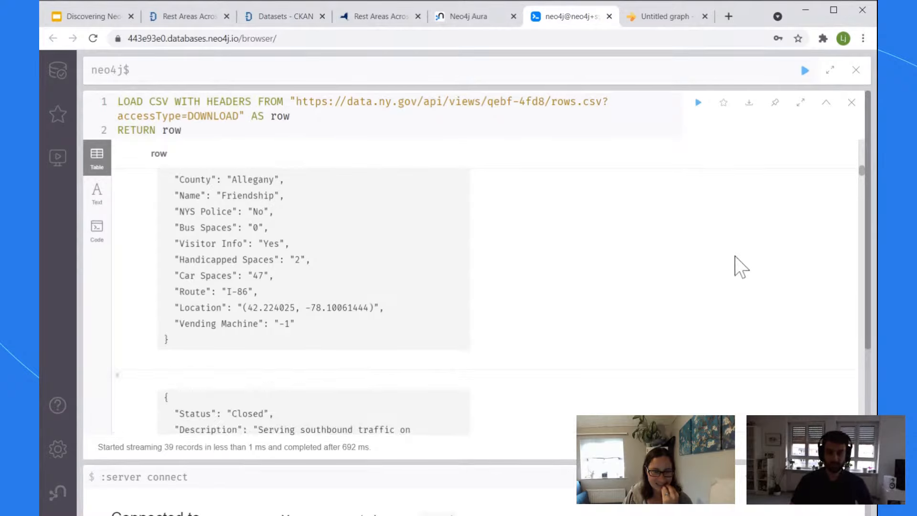
pyautogui.scroll(-1, 737, 267)
pyautogui.scroll(2, 738, 267)
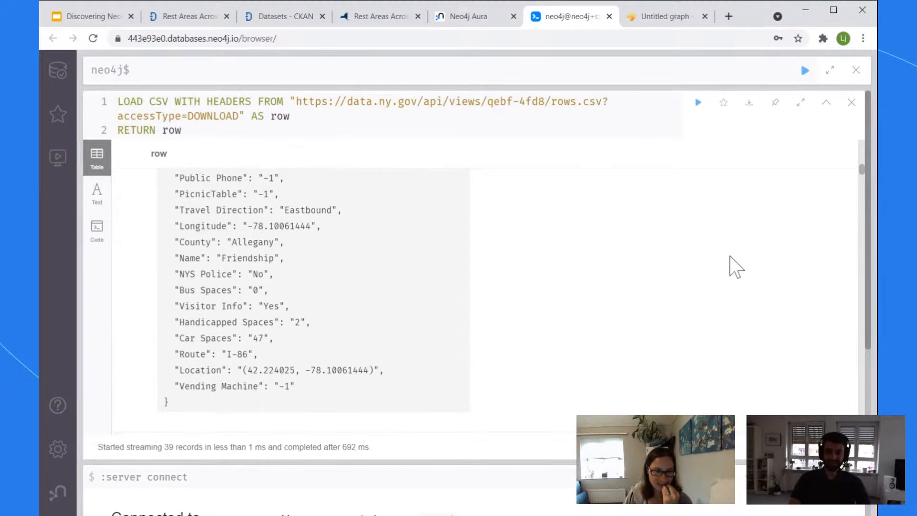
pyautogui.scroll(-1, 741, 260)
pyautogui.scroll(-3, 742, 261)
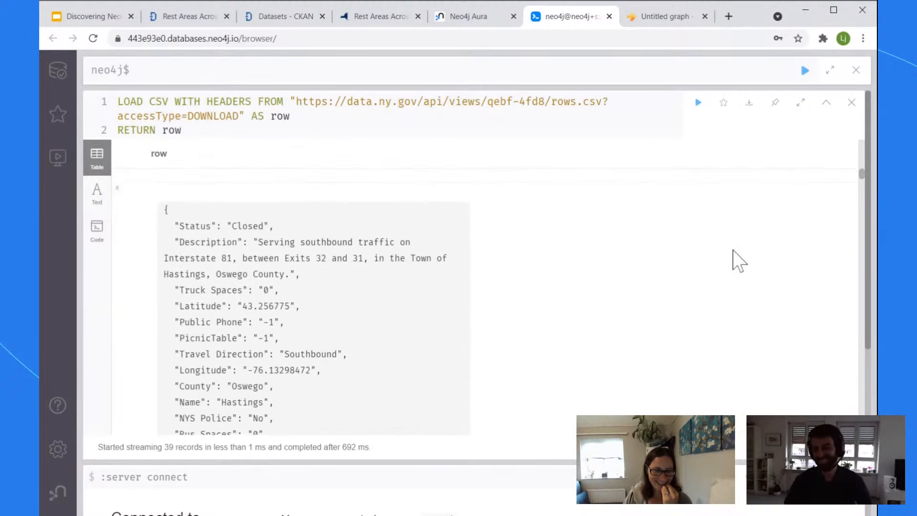
pyautogui.scroll(-1, 740, 260)
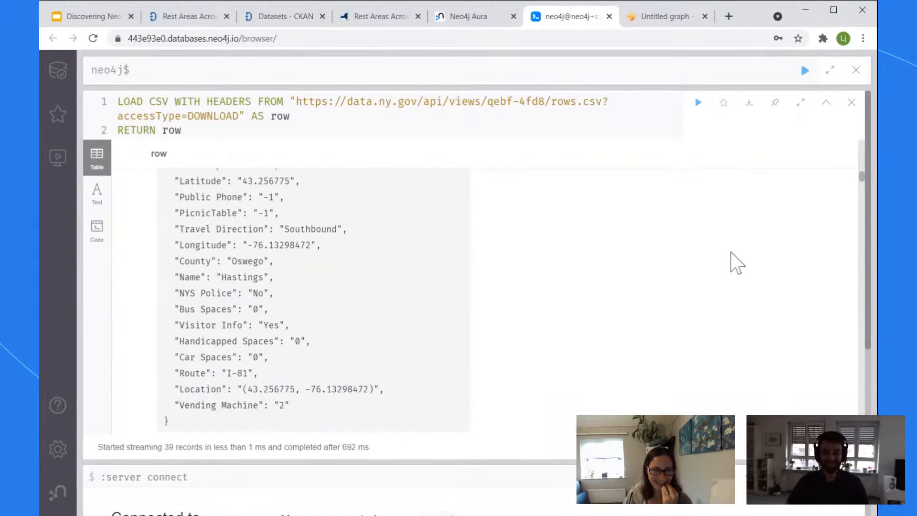
# - Examine the Middletown record's fields from Status to Vending Machine to judge which could become nodes or properties
pyautogui.scroll(-1, 742, 258)
pyautogui.scroll(-4, 741, 260)
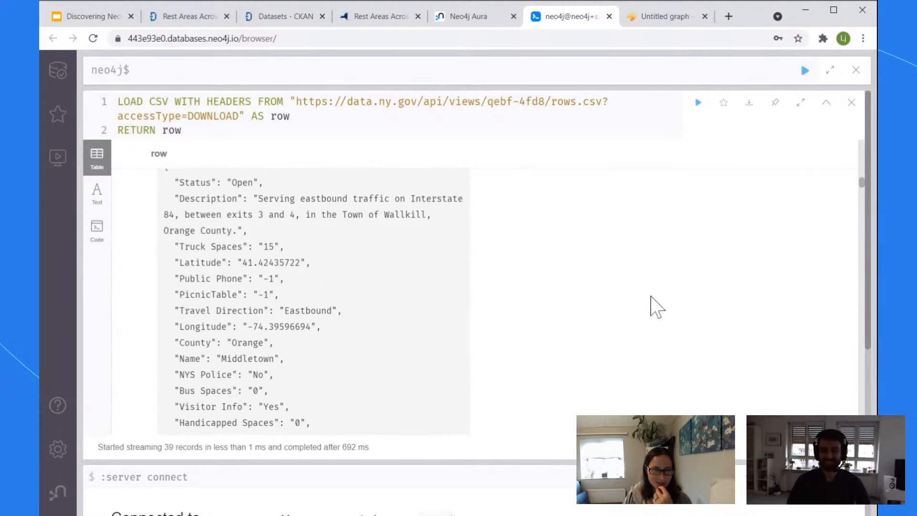
pyautogui.scroll(1, 650, 305)
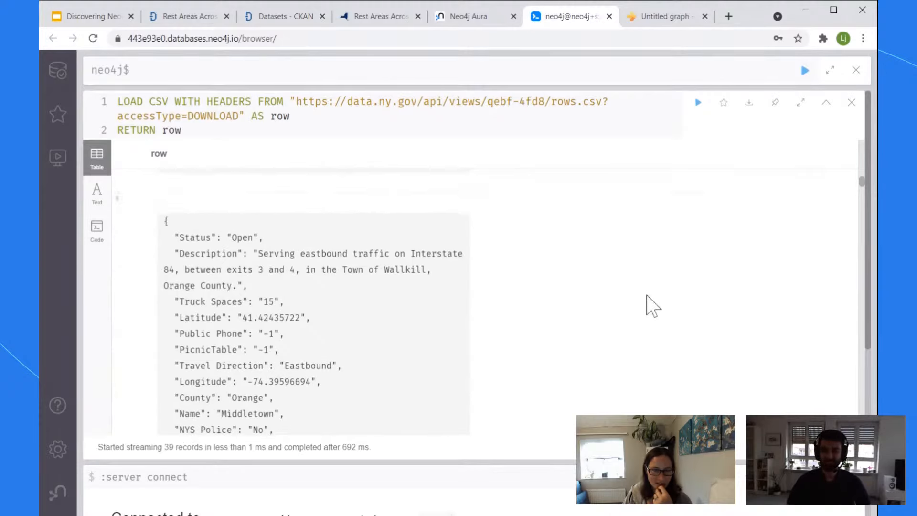
pyautogui.scroll(-1, 647, 303)
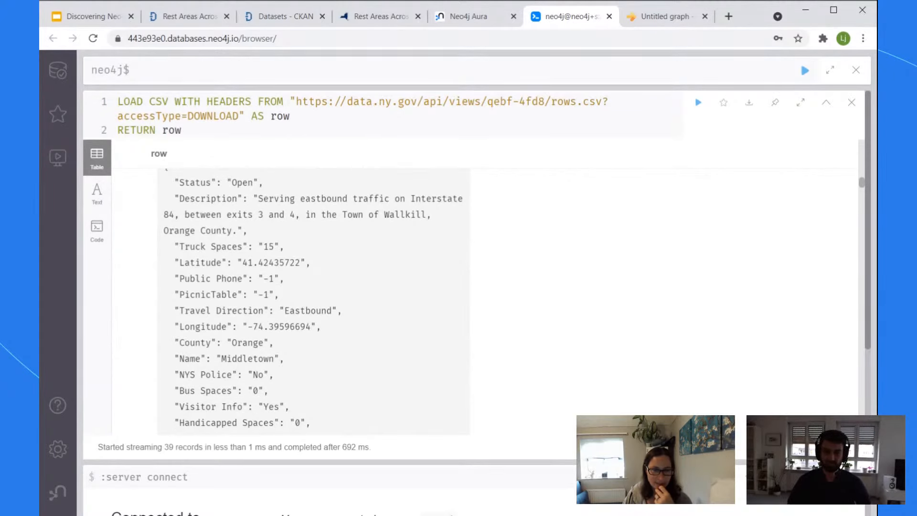
pyautogui.scroll(-1, 727, 294)
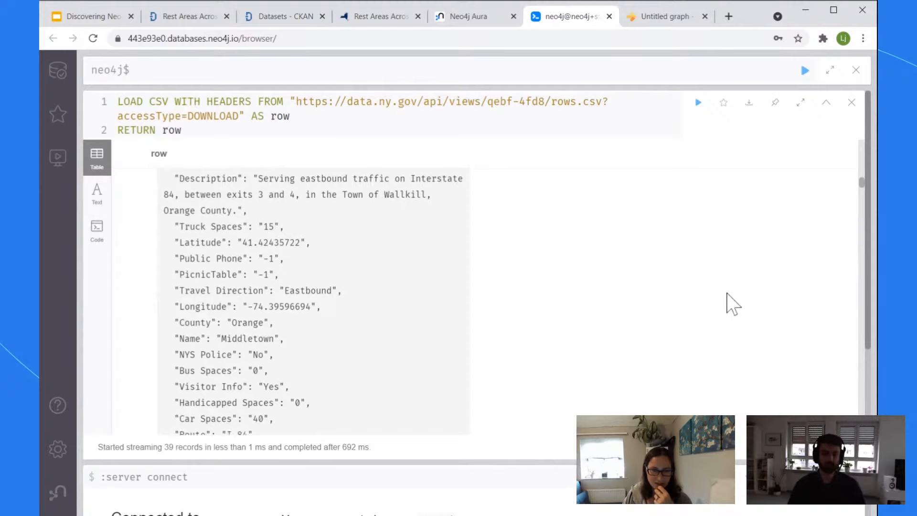
pyautogui.scroll(-1, 733, 301)
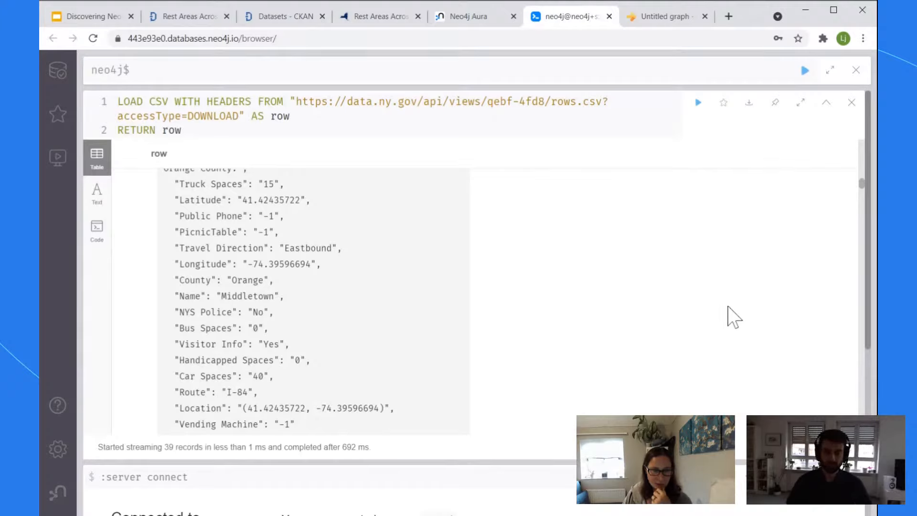
pyautogui.scroll(2, 716, 317)
pyautogui.scroll(-2, 621, 330)
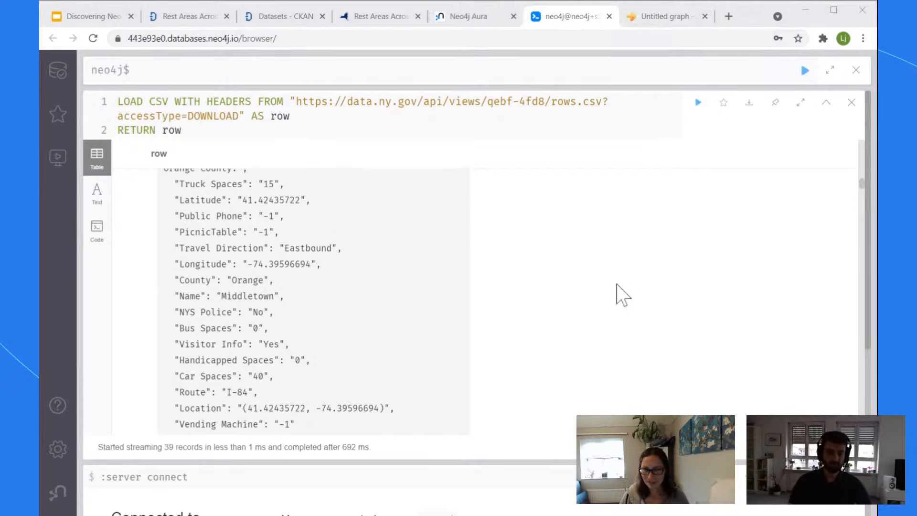
pyautogui.click(406, 277)
pyautogui.scroll(2, 409, 277)
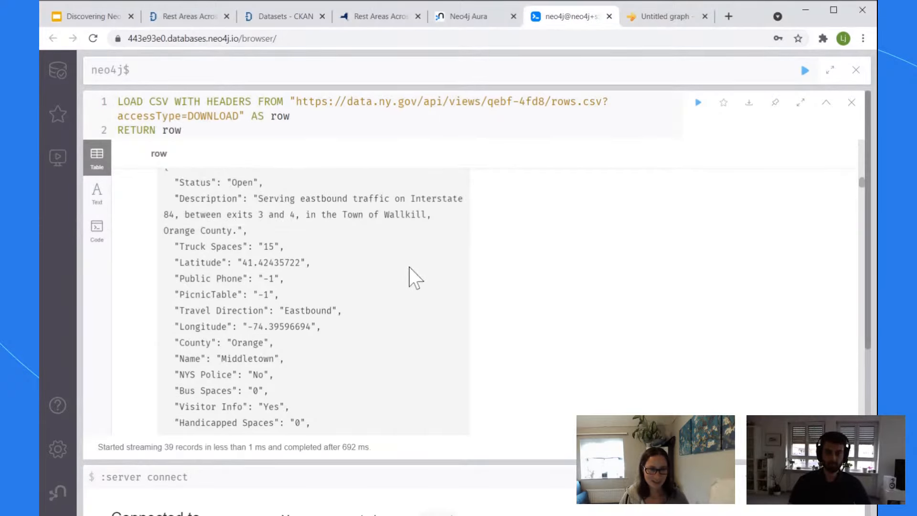
pyautogui.scroll(2, 414, 278)
pyautogui.scroll(-4, 416, 277)
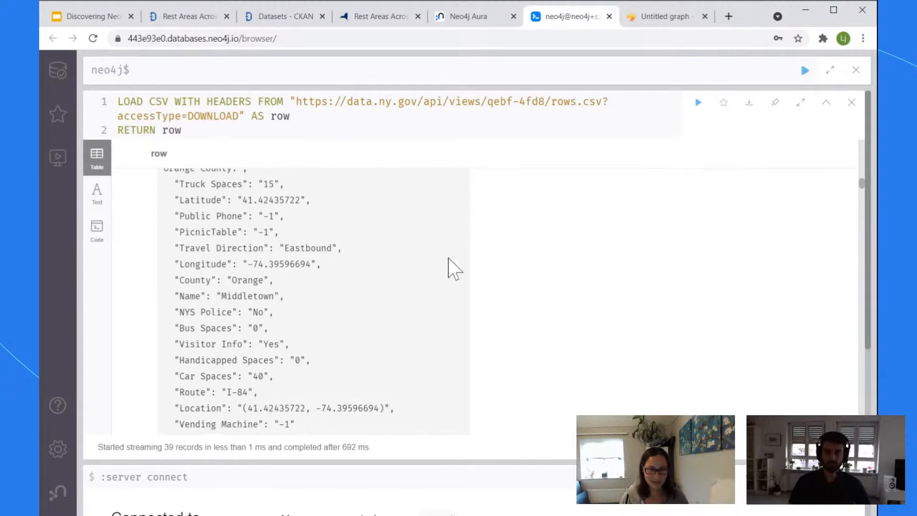
pyautogui.scroll(-2, 459, 267)
pyautogui.scroll(2, 470, 268)
# - Switch to the Arrows app, move the blank node to the upper part of the canvas, and give it the label Route
pyautogui.click(660, 17)
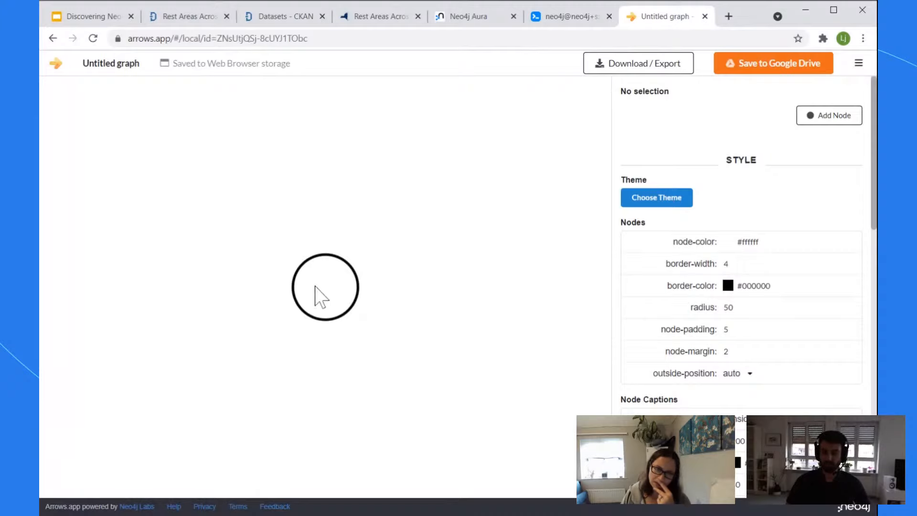
pyautogui.moveTo(317, 292); pyautogui.dragTo(276, 180)
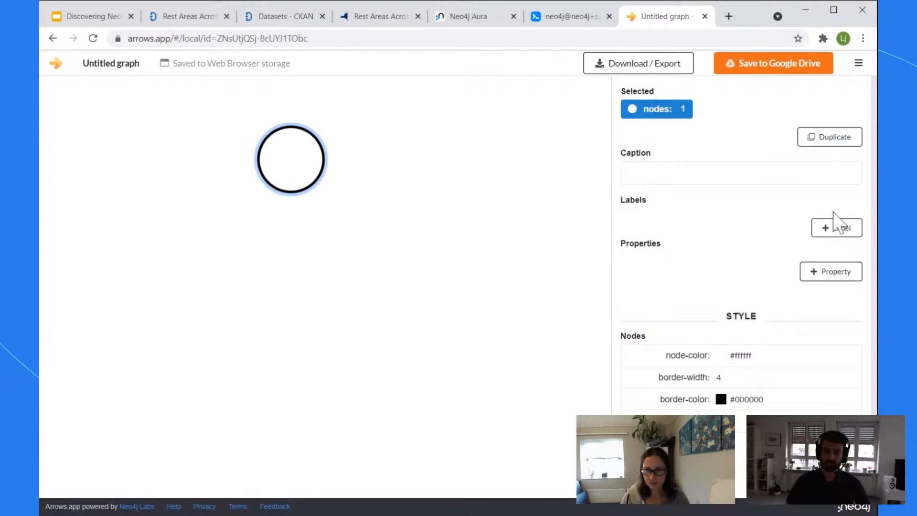
pyautogui.click(836, 228)
pyautogui.write('Route')
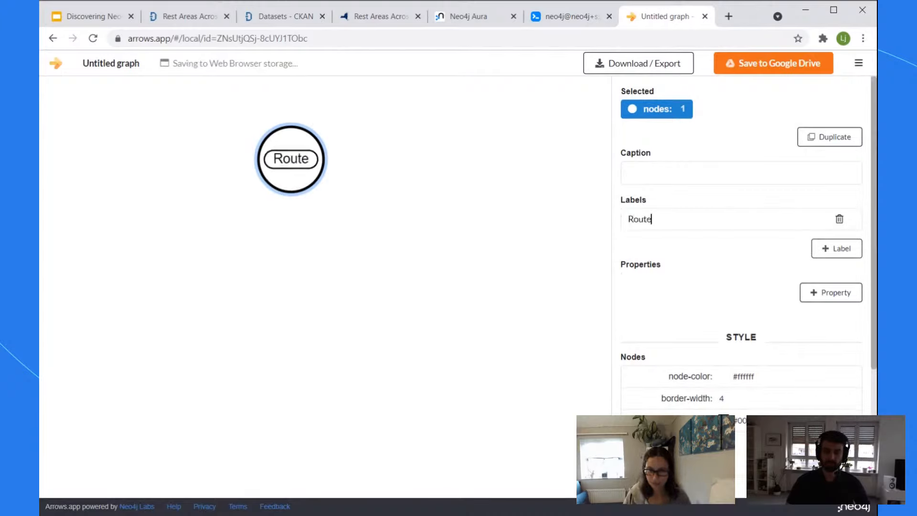
pyautogui.click(399, 146)
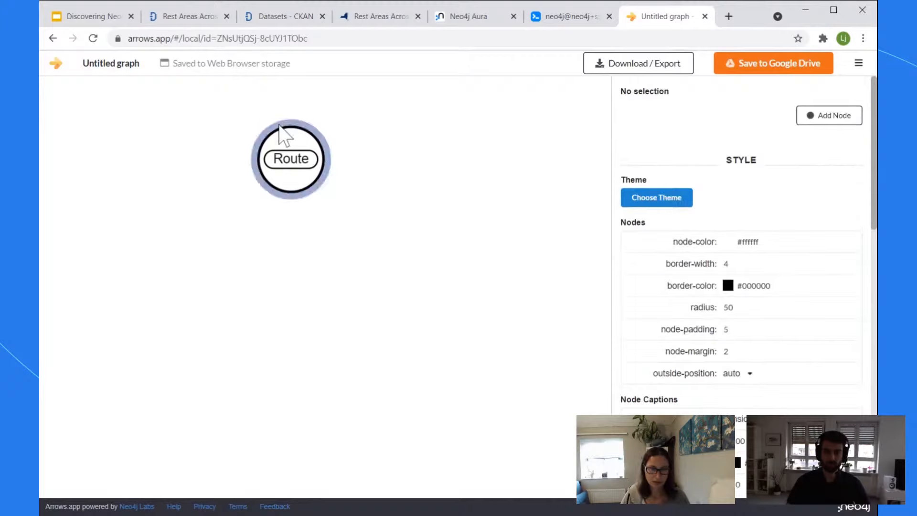